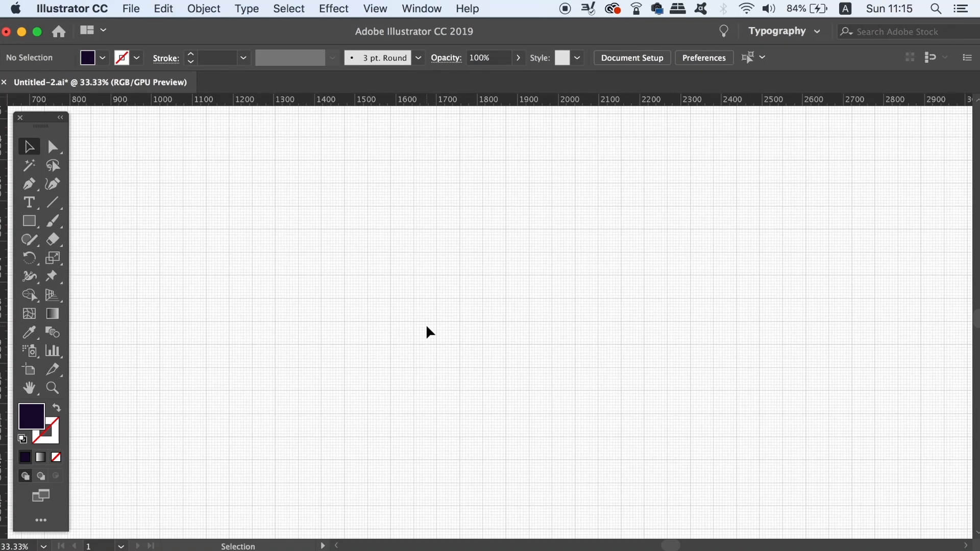
# - Create a rectangle 1100 px wide and 100 px high as the letter's horizontal bar
pyautogui.press('m')
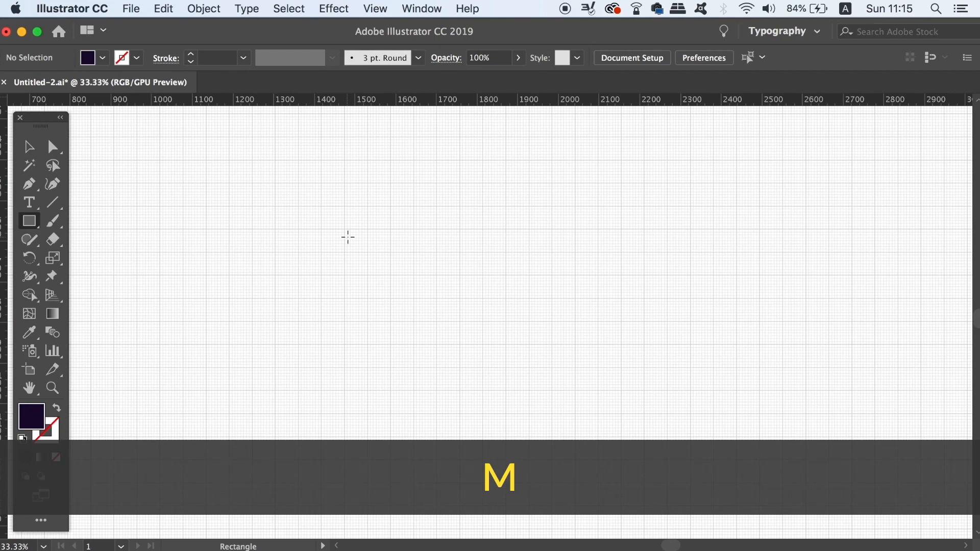
pyautogui.click(347, 236)
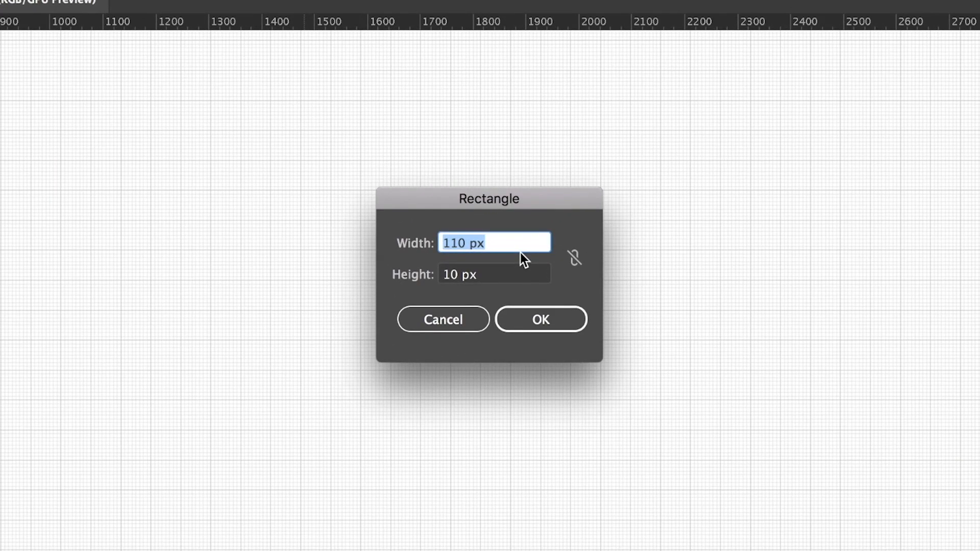
pyautogui.write('11')
pyautogui.click(434, 278)
pyautogui.write('100')
pyautogui.press('Return')
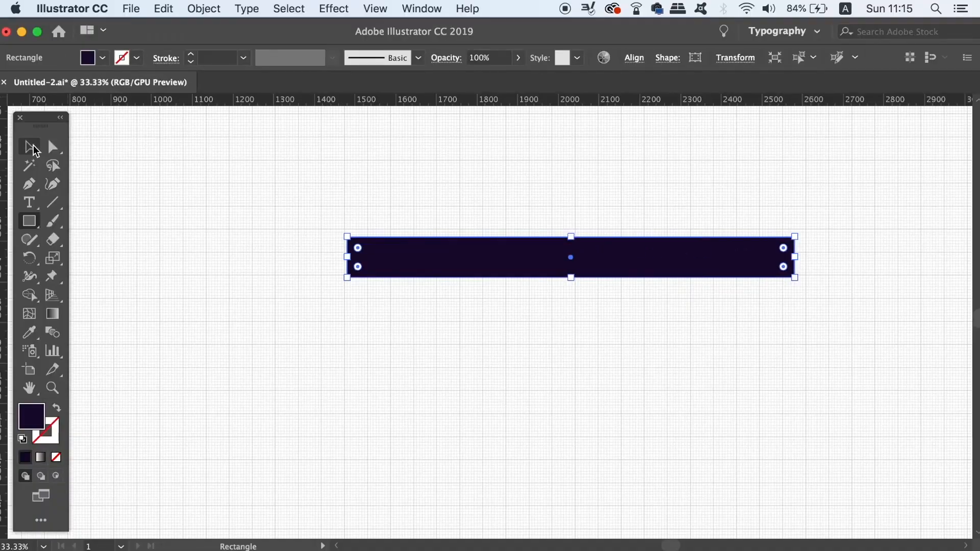
# - Reposition the horizontal bar about 120 px to the left, leaving room below it, and deselect it
pyautogui.click(31, 148)
pyautogui.click(90, 132)
pyautogui.click(407, 254)
pyautogui.moveTo(436, 263); pyautogui.dragTo(399, 259)
pyautogui.click(393, 362)
pyautogui.moveTo(402, 356); pyautogui.dragTo(379, 292)
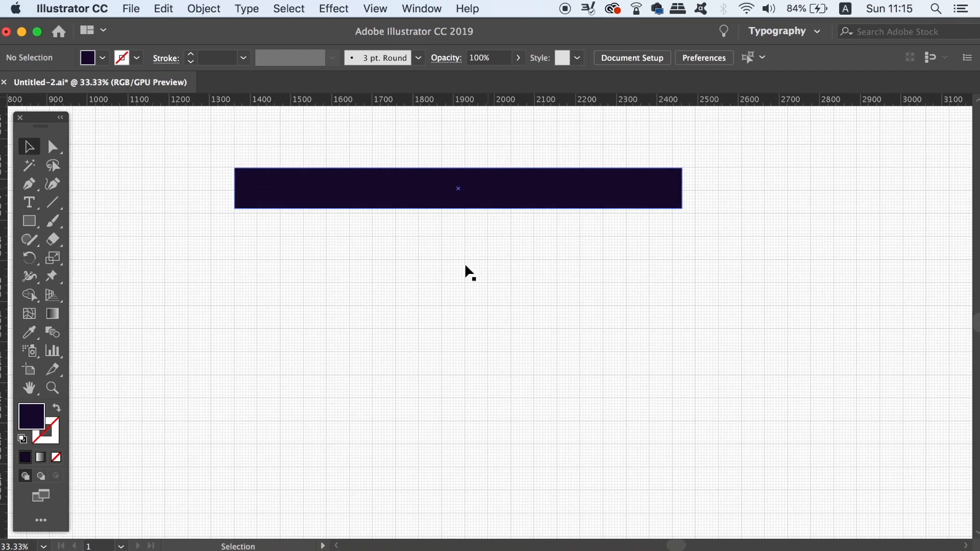
# - Create a second rectangle 1300 px wide and 100 px high below the horizontal bar
pyautogui.press('m')
pyautogui.click(443, 300)
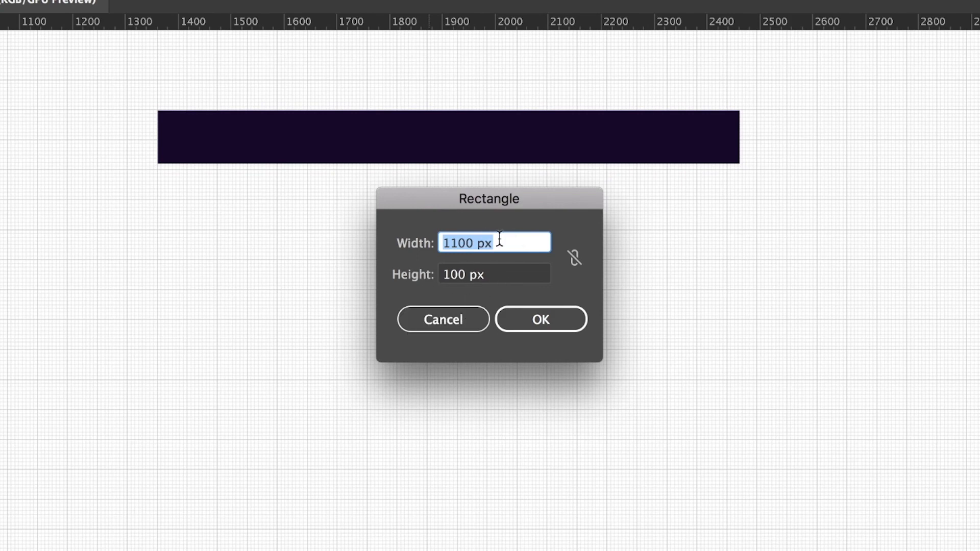
pyautogui.write('1300')
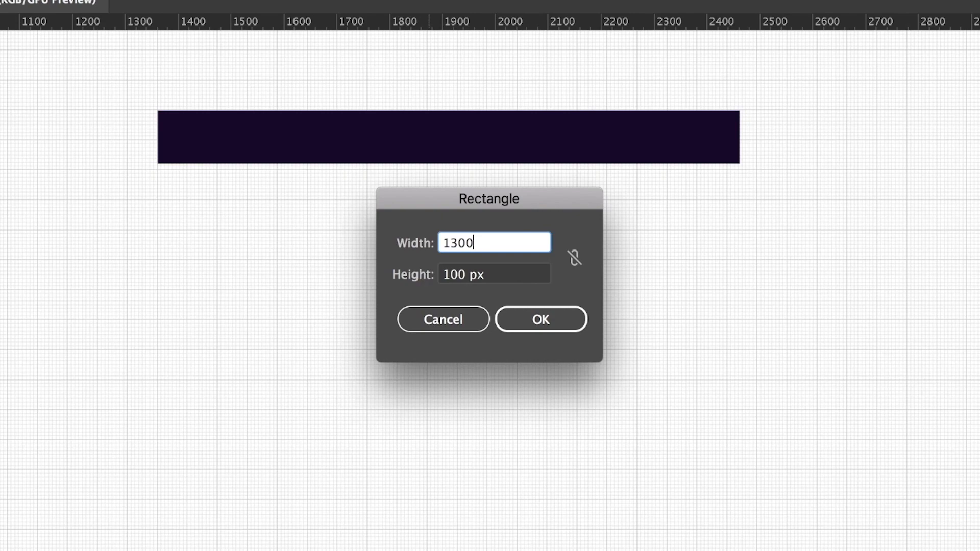
pyautogui.press('Return')
# - Rotate the 1300 px rectangle by 90° and place it under the middle of the horizontal bar as the stem
pyautogui.click(247, 9)
pyautogui.moveTo(223, 29)
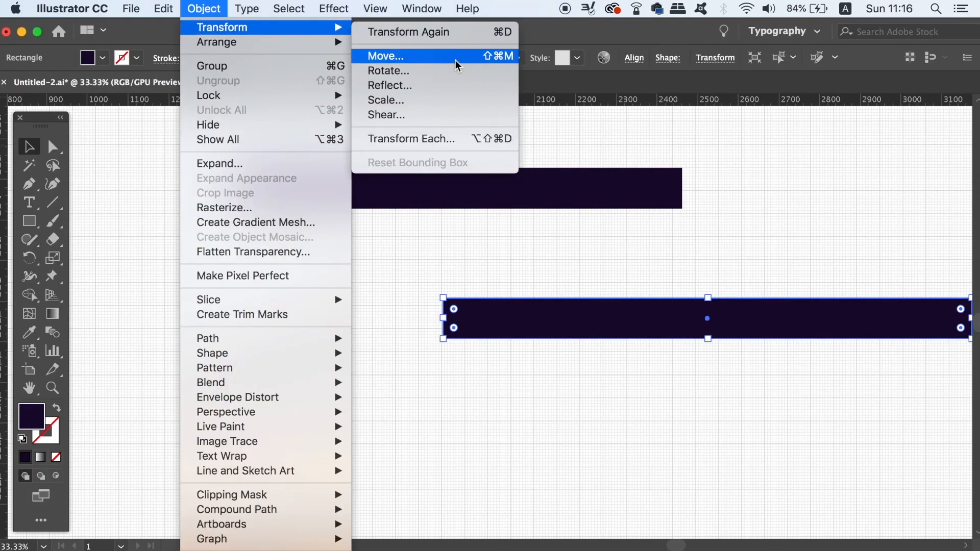
pyautogui.click(389, 70)
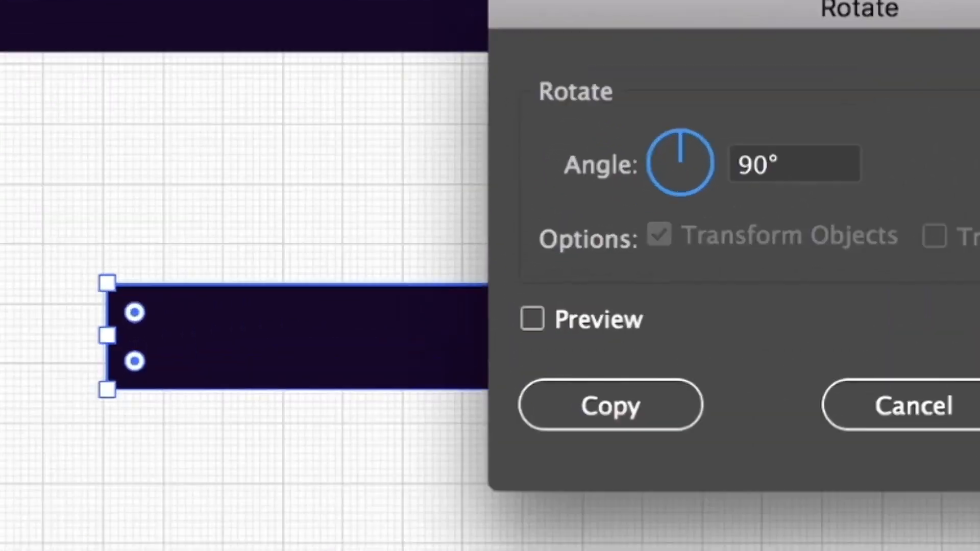
pyautogui.press('Return')
pyautogui.moveTo(549, 326); pyautogui.dragTo(458, 392)
pyautogui.click(564, 366)
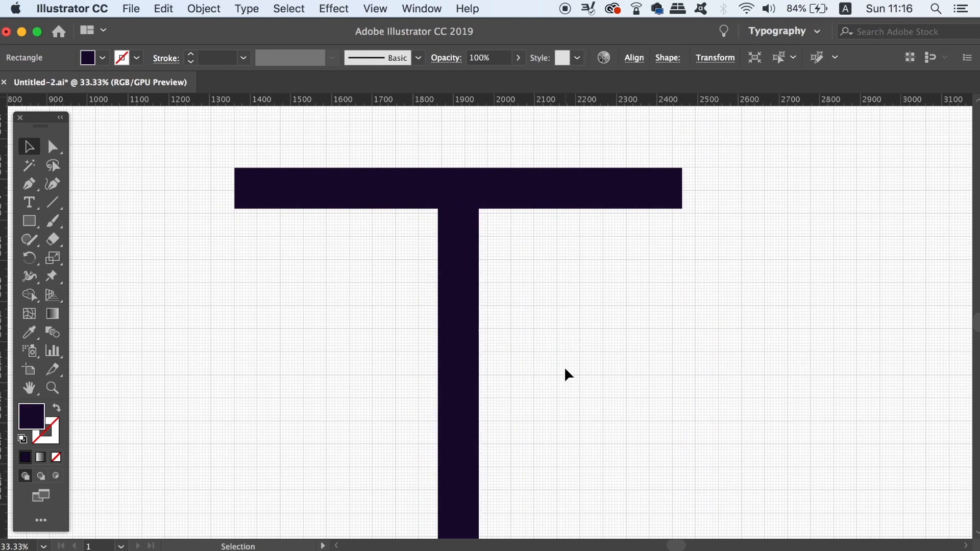
# - Align the crossbar and the stem by their horizontal centres
pyautogui.moveTo(477, 214); pyautogui.dragTo(479, 168)
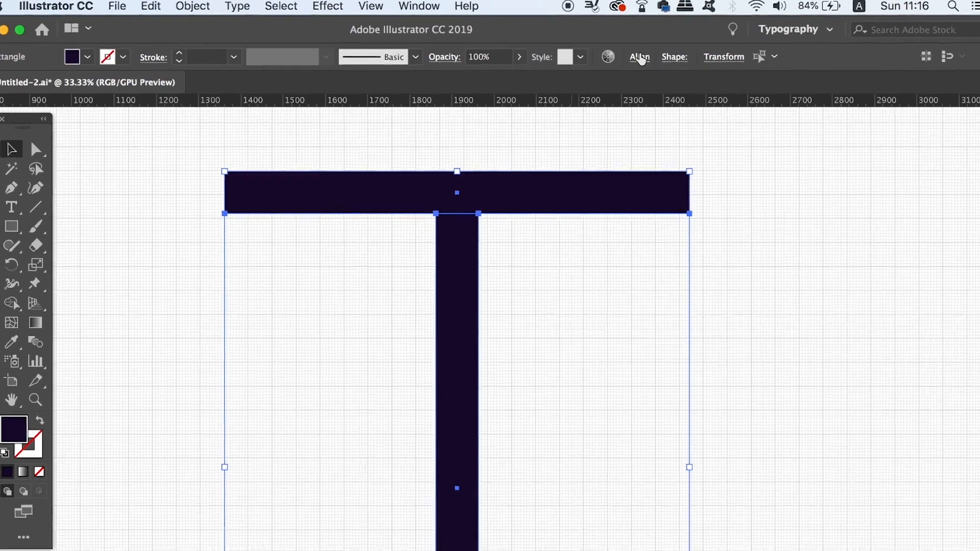
pyautogui.click(640, 57)
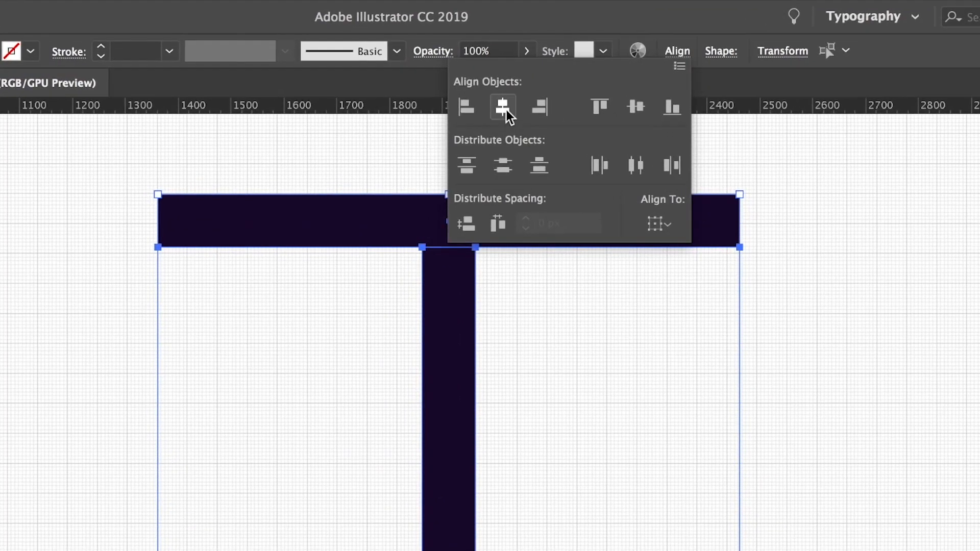
pyautogui.click(564, 325)
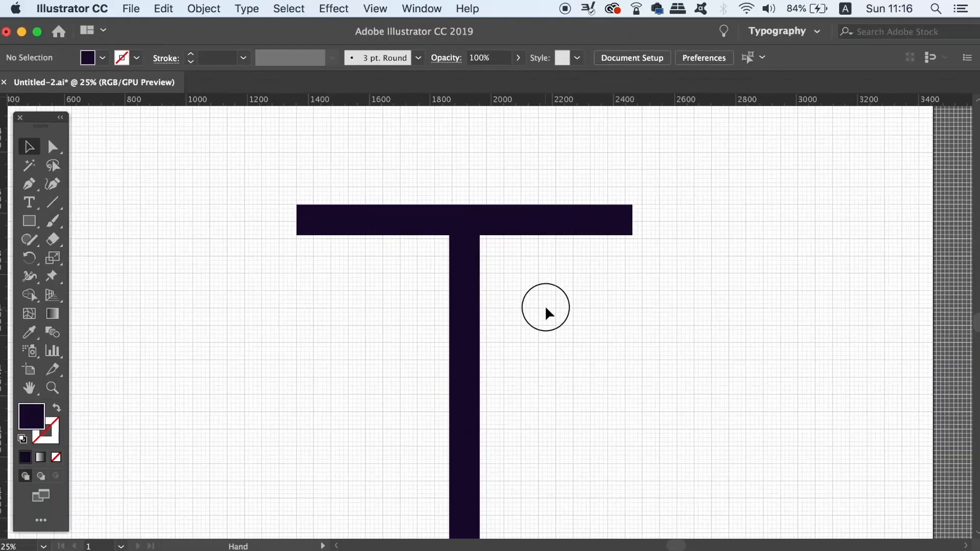
# - Scale the crossbar and stem down together until the T is about 625 px wide, fitting it to the grid
pyautogui.moveTo(545, 310); pyautogui.dragTo(531, 217)
pyautogui.press('super+minus')
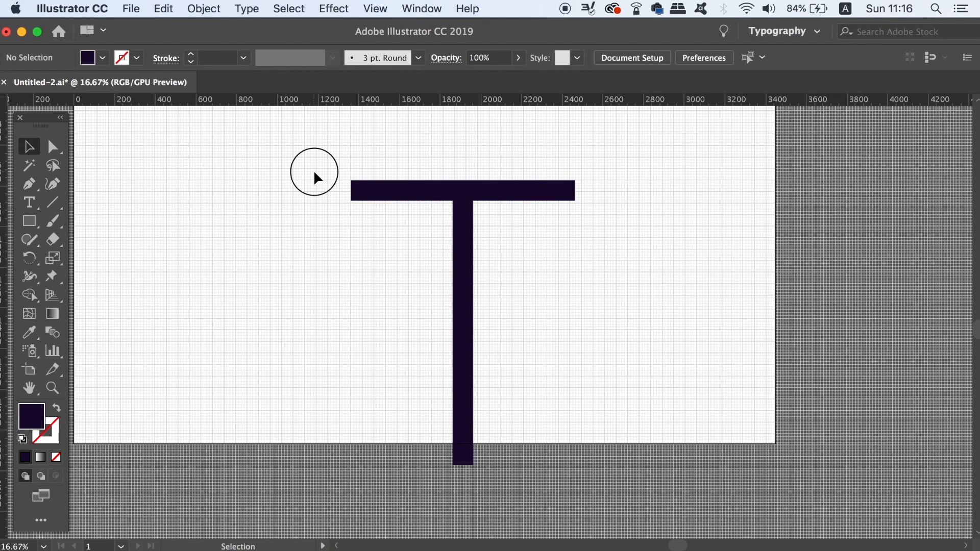
pyautogui.moveTo(313, 171); pyautogui.dragTo(568, 363)
pyautogui.moveTo(575, 465); pyautogui.dragTo(532, 495)
pyautogui.press('super+plus')
pyautogui.press('super+plus')
pyautogui.press('super+plus')
pyautogui.moveTo(427, 303); pyautogui.dragTo(435, 422)
pyautogui.moveTo(407, 352); pyautogui.dragTo(407, 317)
pyautogui.moveTo(585, 182); pyautogui.dragTo(582, 181)
pyautogui.click(556, 275)
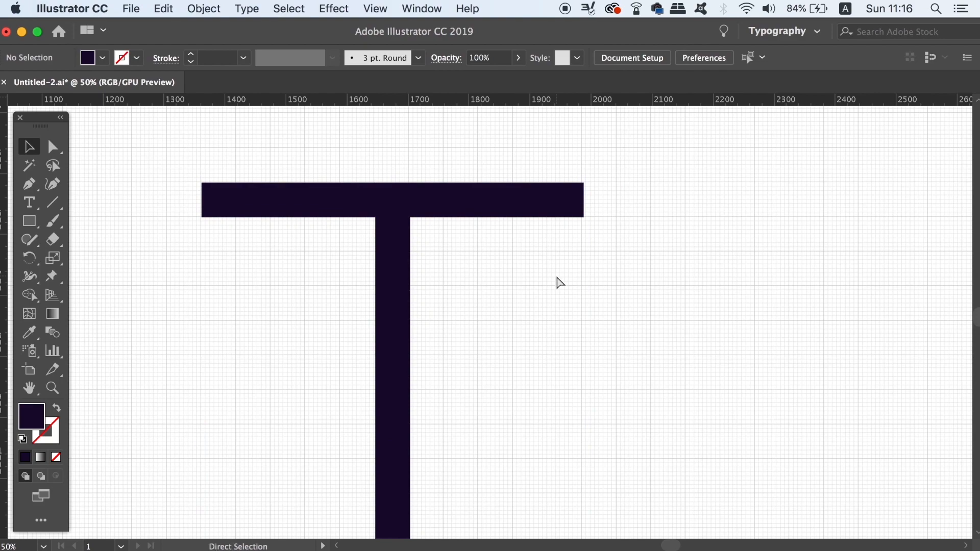
# - Check how the crossbar's right end and the stem line up with the grid
pyautogui.press('super+equal')
pyautogui.press('super+equal')
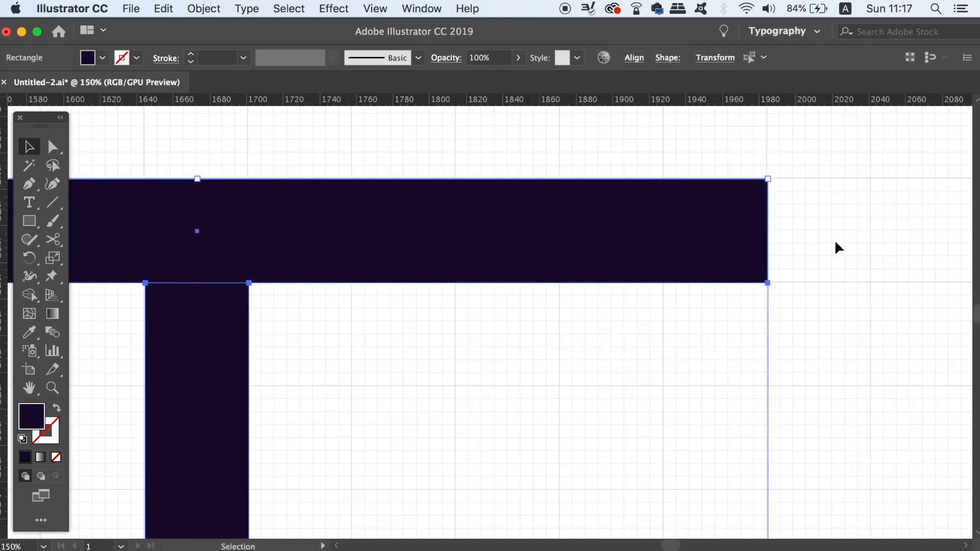
pyautogui.click(848, 244)
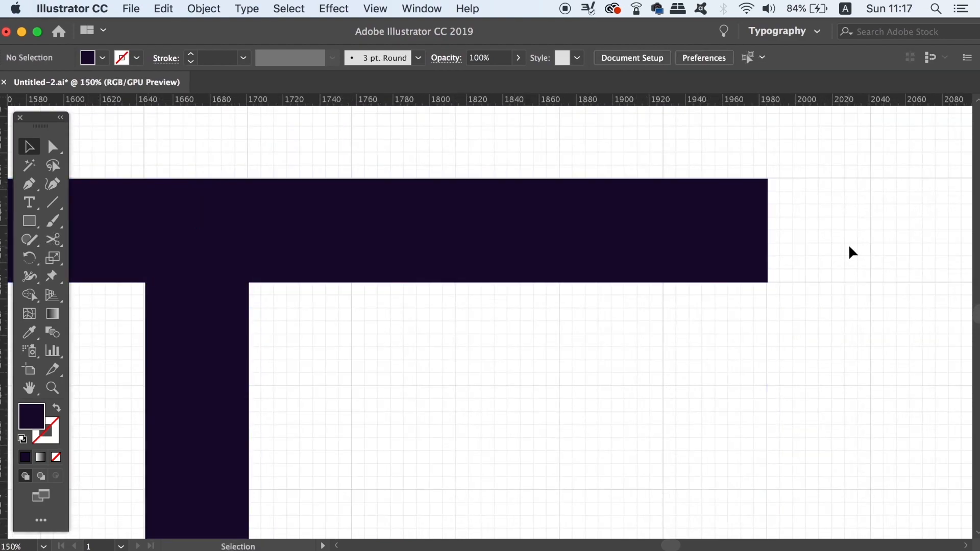
pyautogui.press('super+minus')
pyautogui.moveTo(814, 276); pyautogui.dragTo(837, 230)
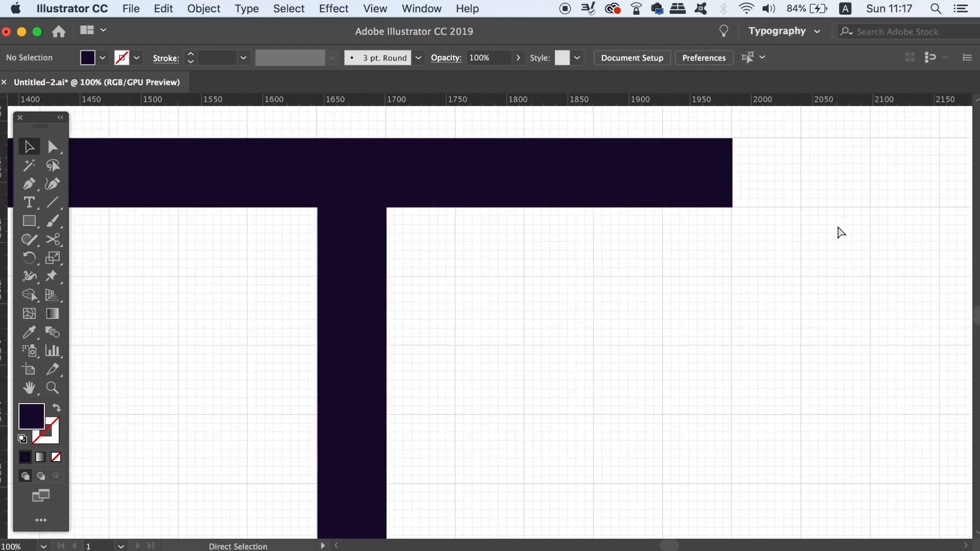
pyautogui.press('super+minus')
pyautogui.press('super+minus')
pyautogui.moveTo(790, 282); pyautogui.dragTo(783, 158)
pyautogui.press('super+minus')
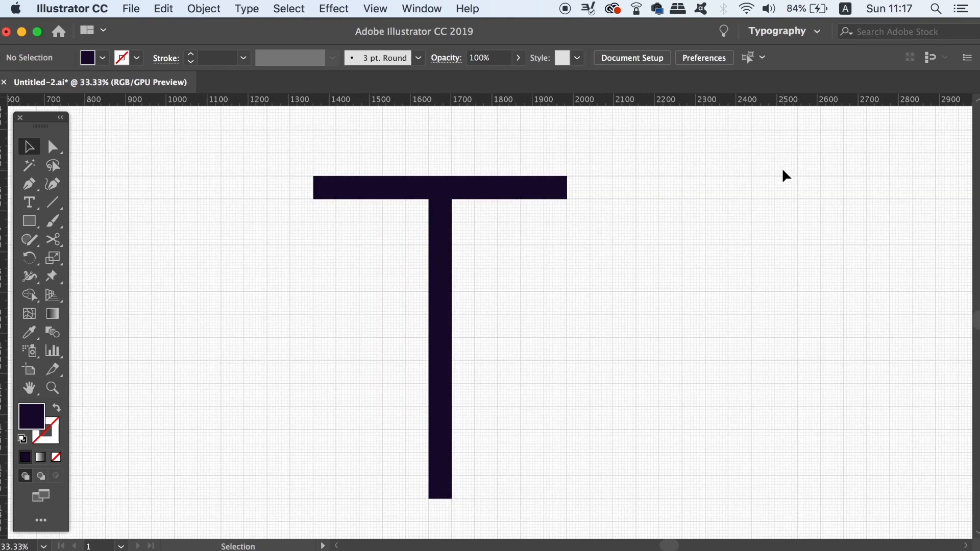
# - Duplicate the crossbar straight down to the foot of the stem
pyautogui.moveTo(667, 265); pyautogui.dragTo(667, 241)
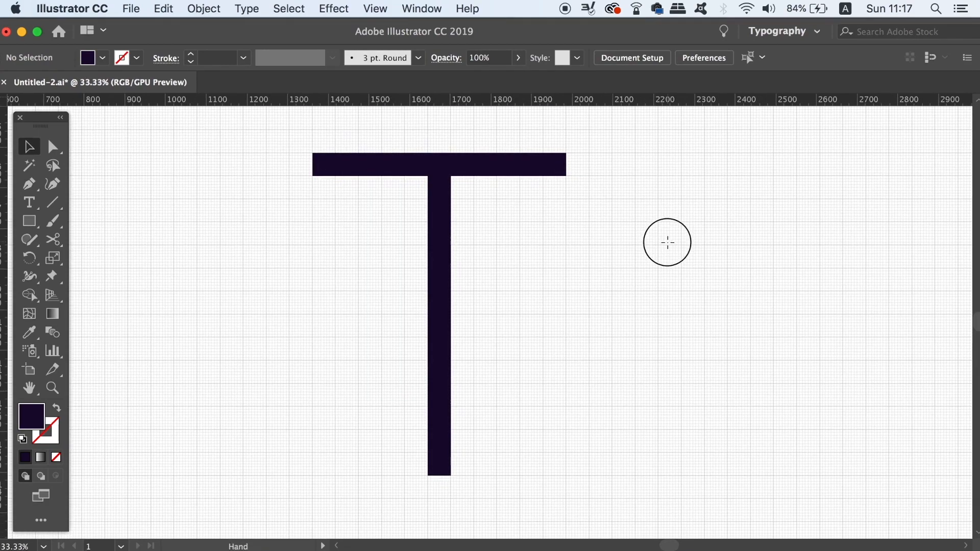
pyautogui.click(530, 172)
pyautogui.moveTo(530, 174); pyautogui.dragTo(527, 492)
pyautogui.click(549, 404)
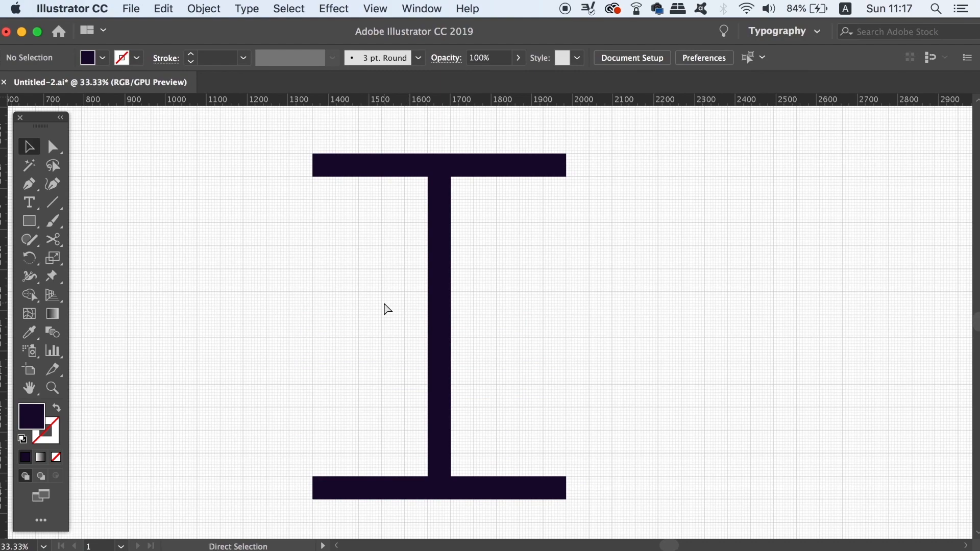
# - Draw a small rectangle roughly as wide as the stem, hanging beneath the left arm of the crossbar as a serif
pyautogui.press('super+plus')
pyautogui.press('super+plus')
pyautogui.press('space')
pyautogui.moveTo(293, 225); pyautogui.dragTo(456, 390)
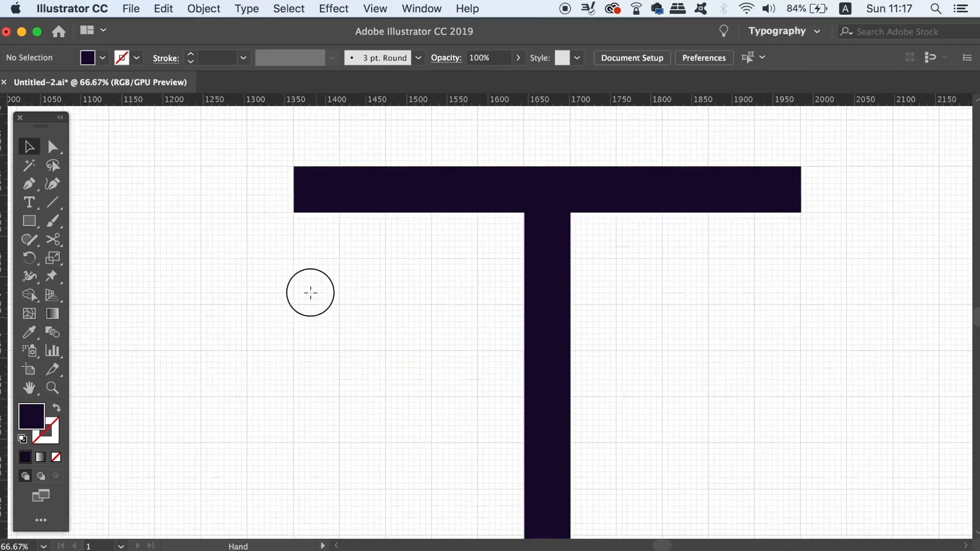
pyautogui.press('super+plus')
pyautogui.moveTo(310, 290); pyautogui.dragTo(309, 331)
pyautogui.press('m')
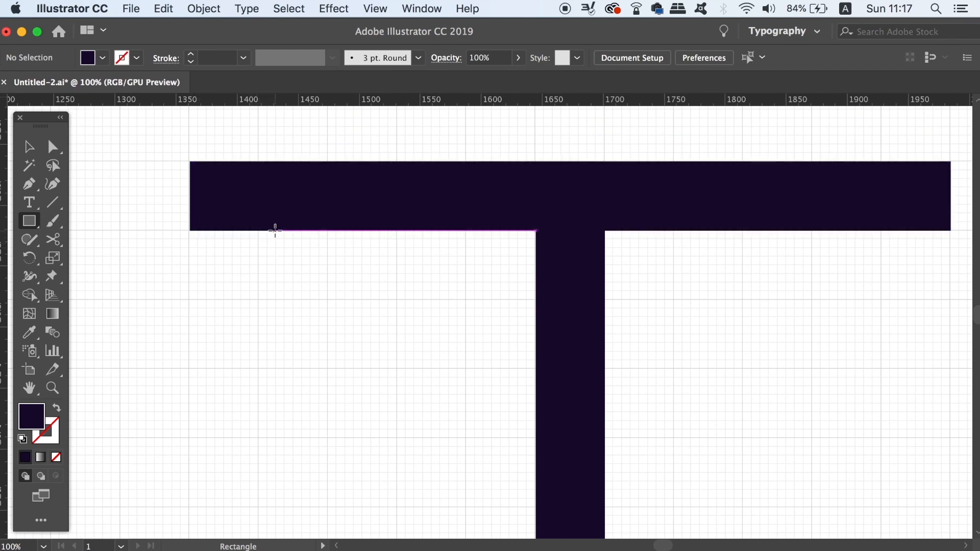
pyautogui.moveTo(275, 230); pyautogui.dragTo(346, 318)
pyautogui.click(29, 146)
pyautogui.click(122, 179)
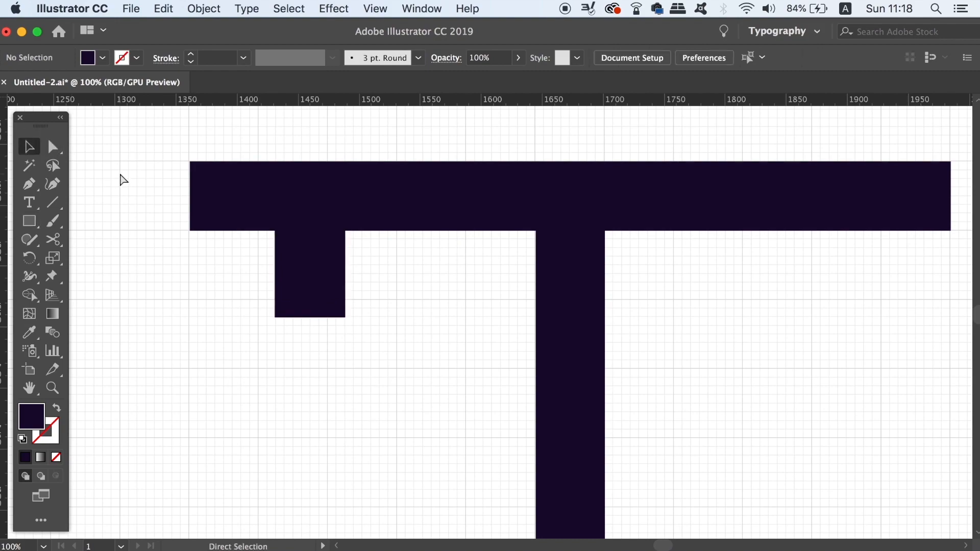
# - Duplicate the small serif rectangle horizontally about 425 px to the right, beneath the crossbar's right arm
pyautogui.press('super+minus')
pyautogui.press('super+minus')
pyautogui.moveTo(261, 205); pyautogui.dragTo(169, 206)
pyautogui.press('super+plus')
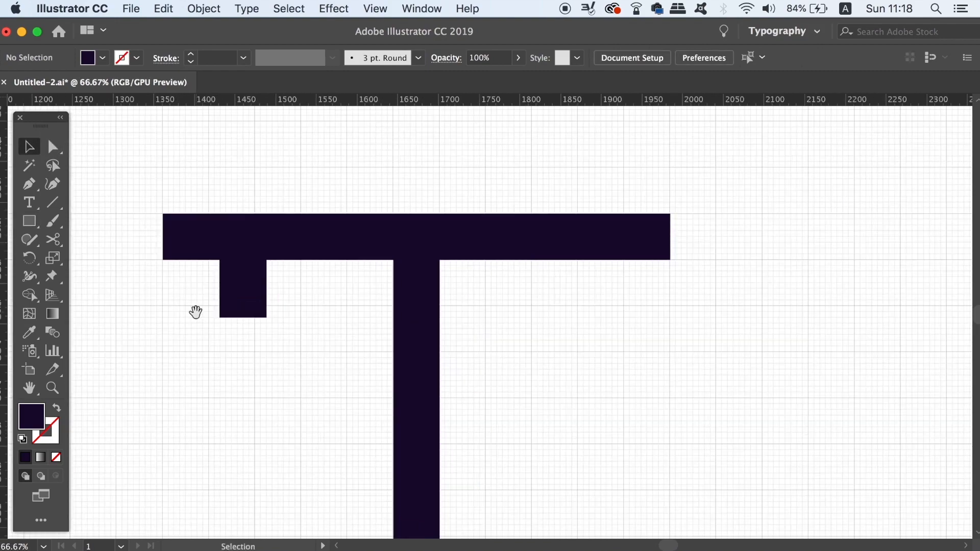
pyautogui.moveTo(196, 312); pyautogui.dragTo(168, 341)
pyautogui.click(215, 316)
pyautogui.moveTo(212, 313); pyautogui.dragTo(554, 308)
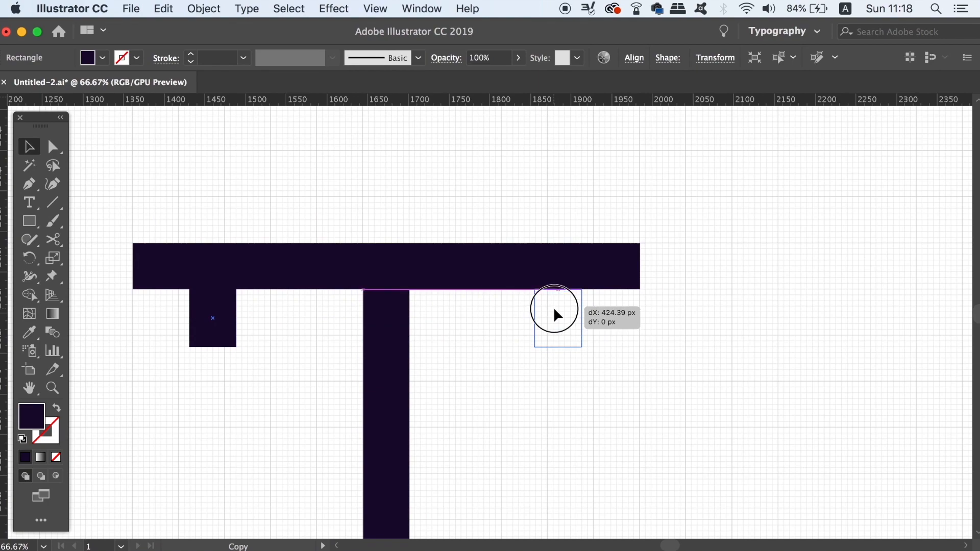
pyautogui.moveTo(554, 308); pyautogui.dragTo(555, 309)
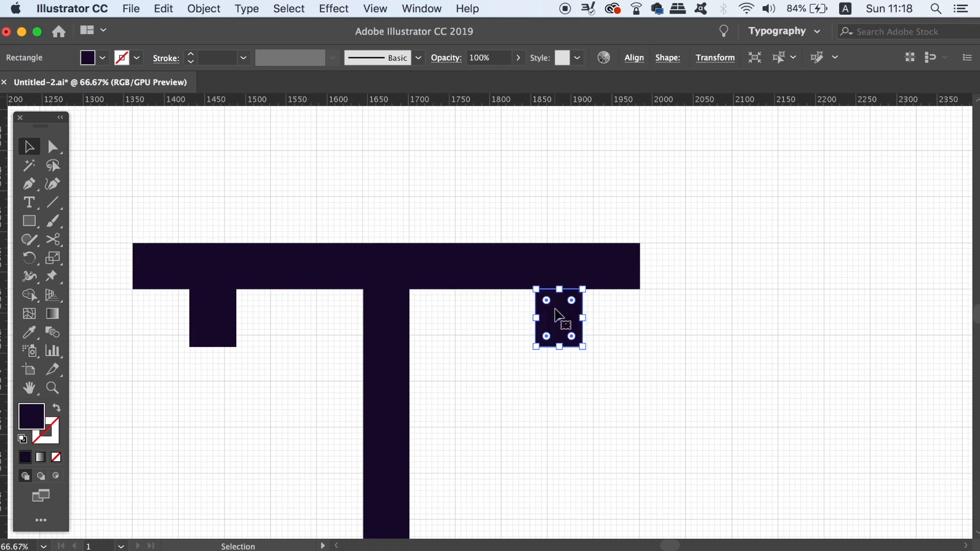
# - Delete the duplicated bar at the foot of the stem
pyautogui.click(534, 409)
pyautogui.press('super+minus')
pyautogui.moveTo(534, 409); pyautogui.dragTo(534, 236)
pyautogui.press('super+minus')
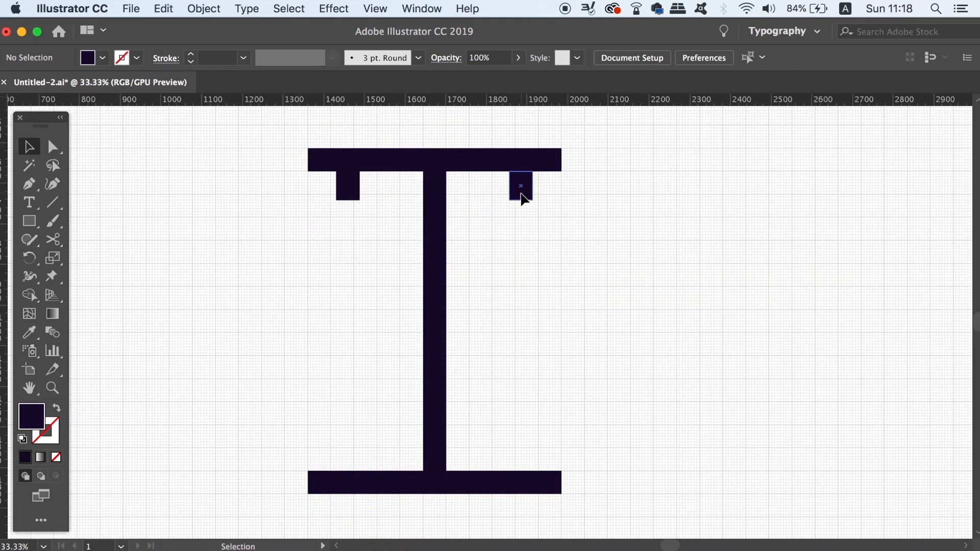
pyautogui.click(525, 201)
pyautogui.keyDown('shift'); pyautogui.click(347, 188); pyautogui.keyUp('shift')
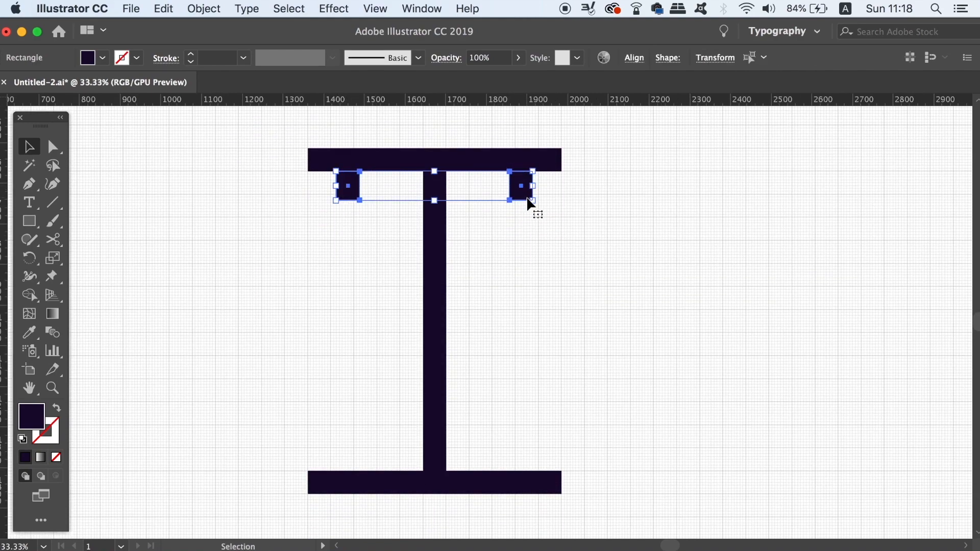
pyautogui.click(555, 203)
pyautogui.click(529, 484)
pyautogui.press('Delete')
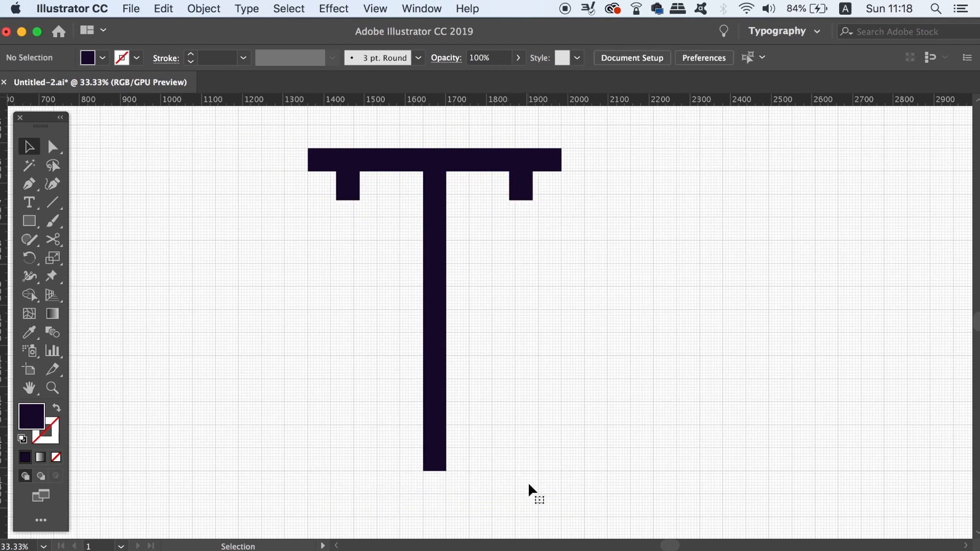
# - Group the top crossbar with its two small serif rectangles
pyautogui.click(340, 153)
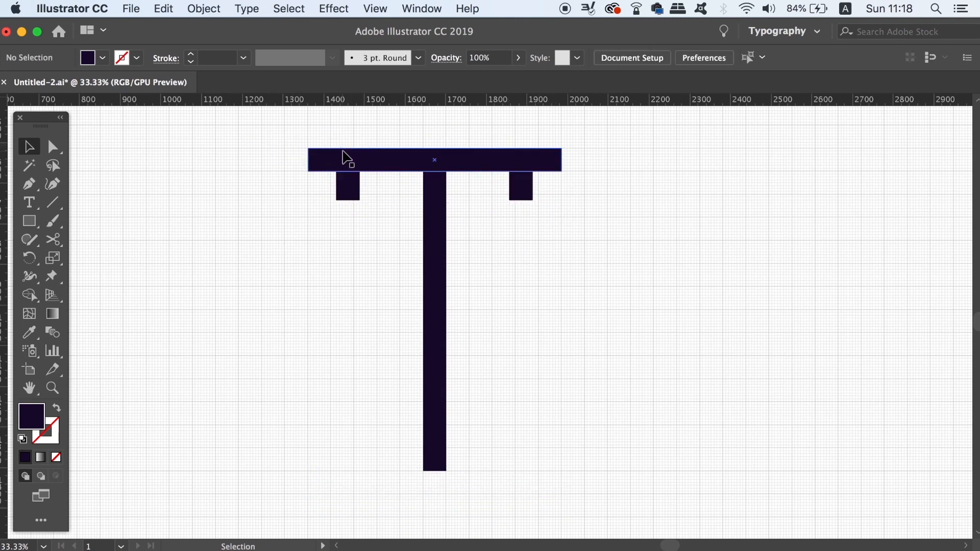
pyautogui.keyDown('shift'); pyautogui.click(344, 186); pyautogui.keyUp('shift')
pyautogui.keyDown('shift'); pyautogui.click(529, 194); pyautogui.keyUp('shift')
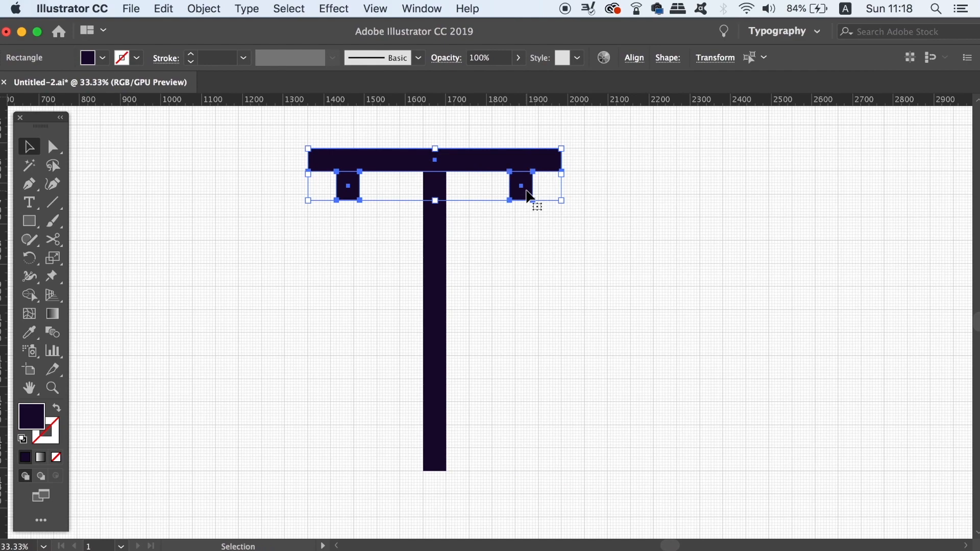
pyautogui.press('super+g')
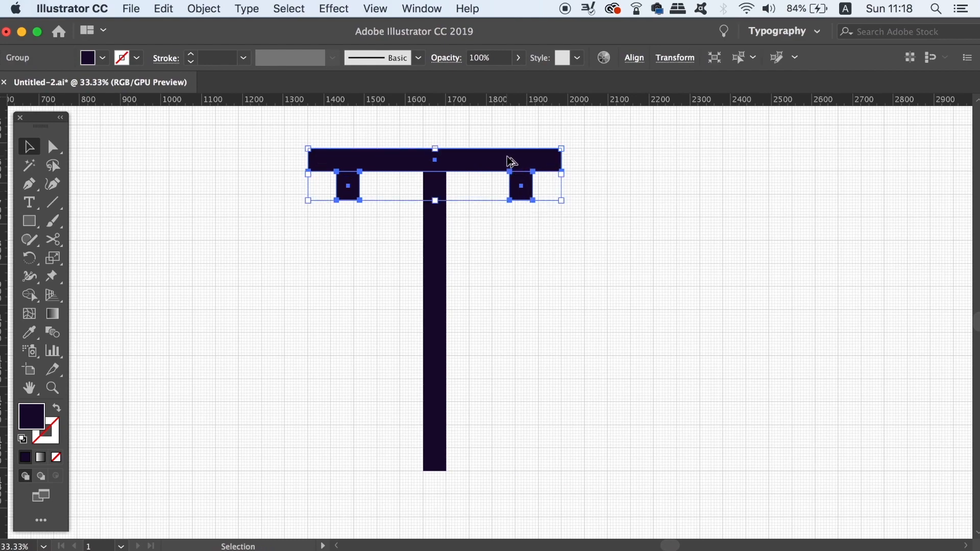
# - Duplicate the grouped crossbar and serifs straight down onto the lower half of the stem and rotate the copy by 180°
pyautogui.moveTo(512, 163); pyautogui.dragTo(512, 315)
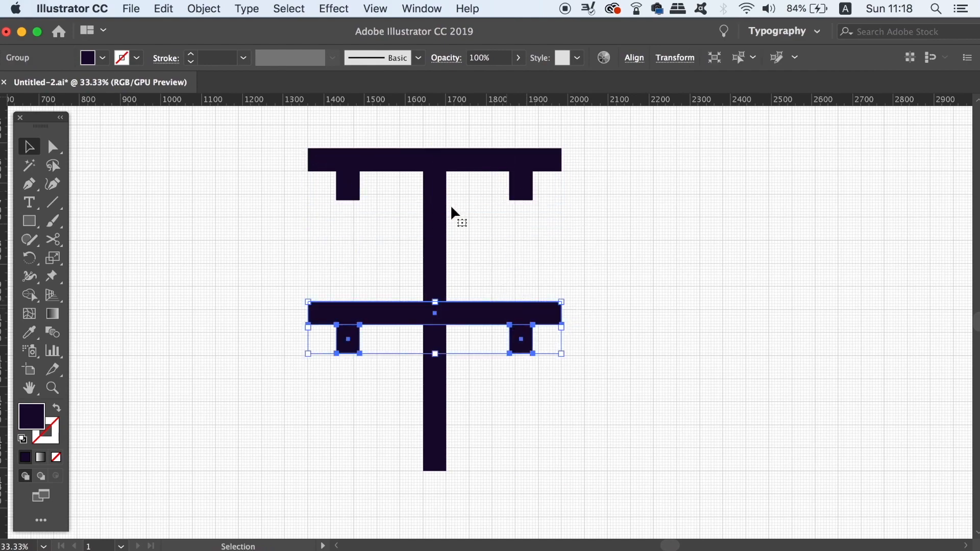
pyautogui.click(204, 9)
pyautogui.moveTo(213, 42)
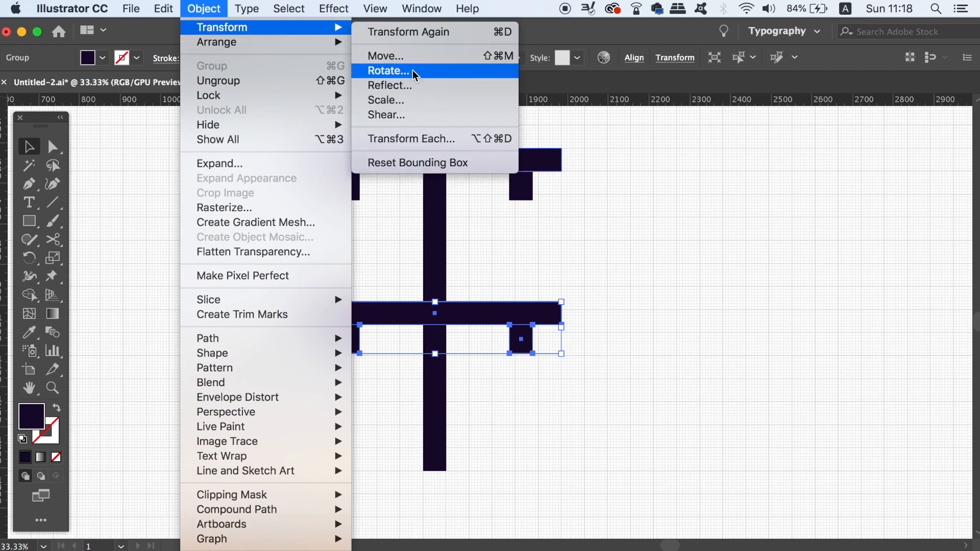
pyautogui.click(413, 69)
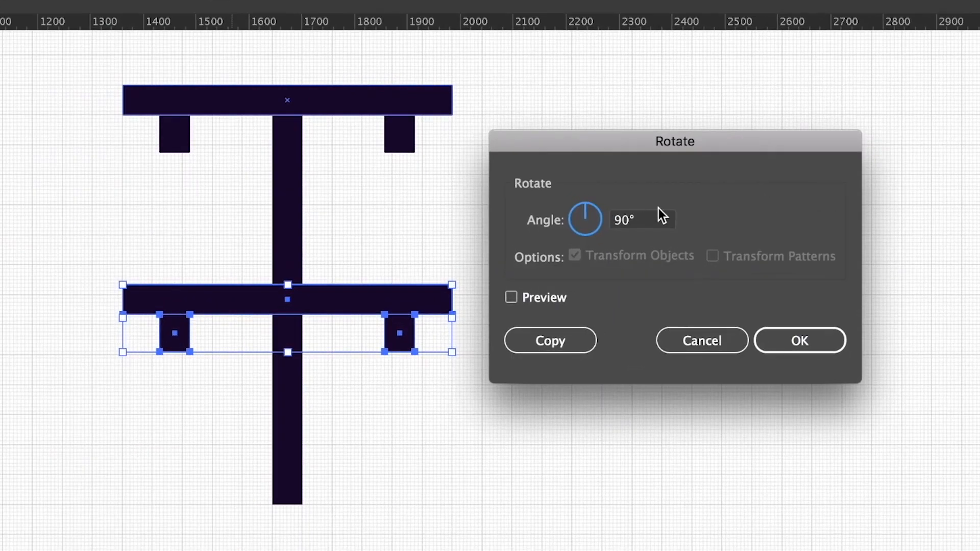
pyautogui.write('180')
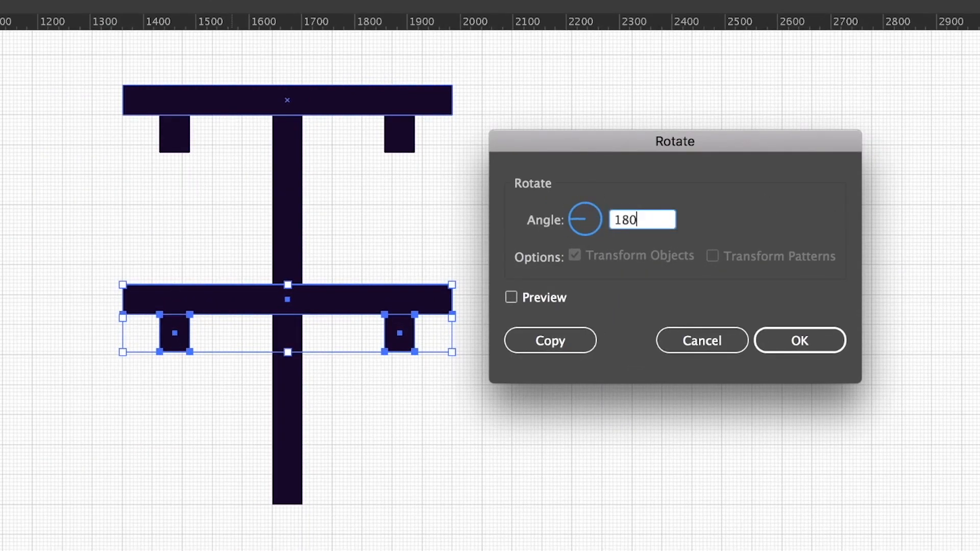
pyautogui.press('Return')
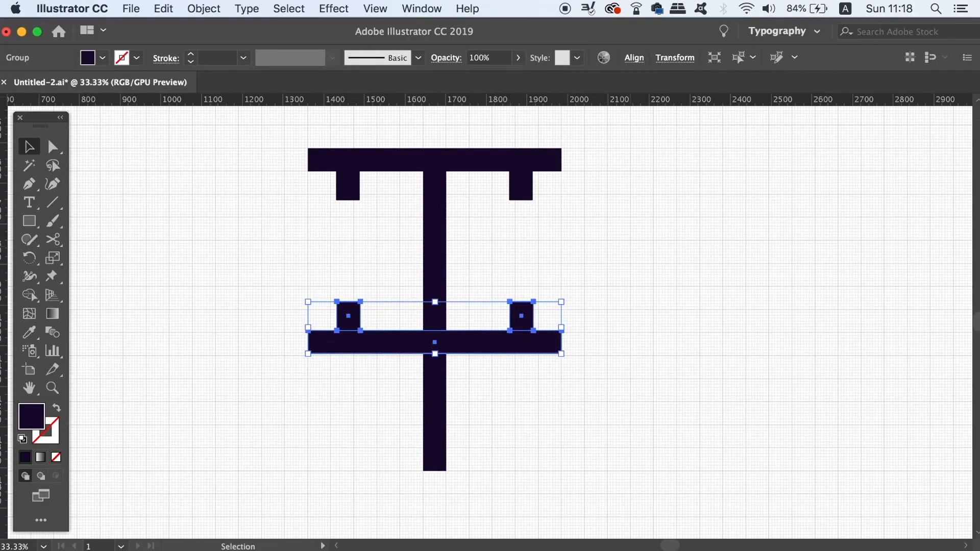
# - Move the lower serifed crossbar straight down so it caps the foot of the stem
pyautogui.press('super+equal')
pyautogui.moveTo(506, 427); pyautogui.dragTo(506, 231)
pyautogui.moveTo(507, 176); pyautogui.dragTo(507, 390)
pyautogui.press('super+equal')
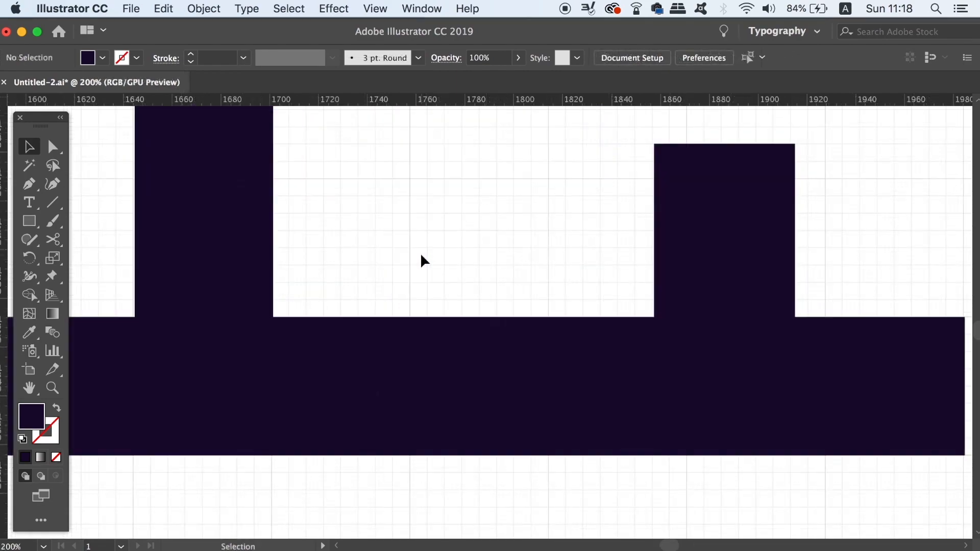
pyautogui.press('super+minus')
pyautogui.press('super+minus')
pyautogui.press('super+minus')
pyautogui.press('super+minus')
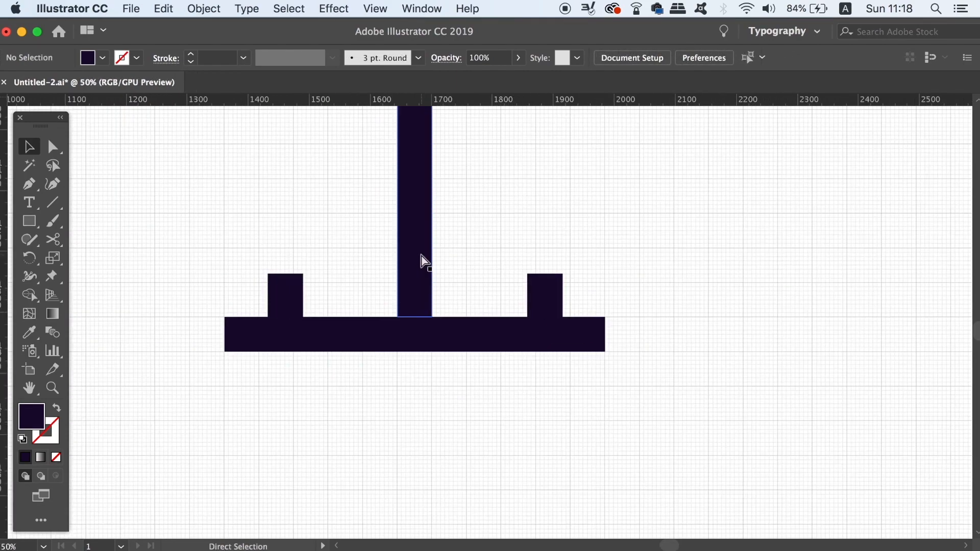
pyautogui.press('super+minus')
pyautogui.moveTo(420, 339); pyautogui.dragTo(412, 403)
# - Select the stem with both serifed crossbars and group them into one I-shaped object
pyautogui.moveTo(216, 146); pyautogui.dragTo(610, 476)
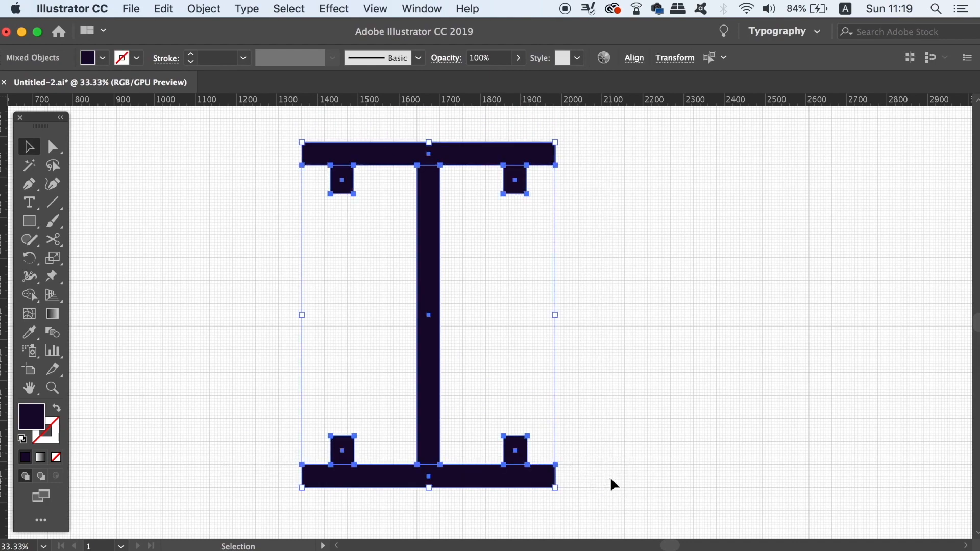
pyautogui.press('super+minus')
pyautogui.press('a')
pyautogui.press('super+g')
pyautogui.press('v')
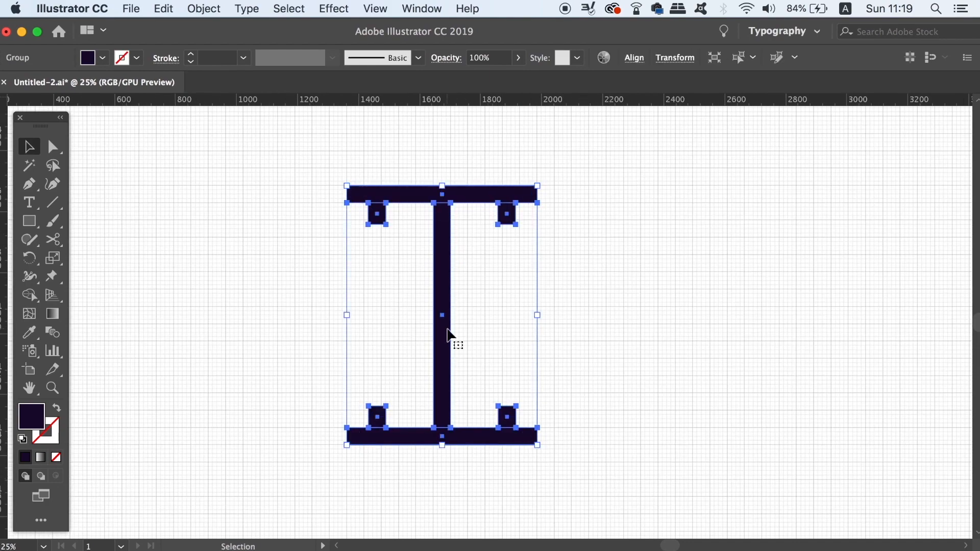
# - Duplicate the I-shaped group about 700 px to the right and rotate the copy by 90°
pyautogui.moveTo(448, 334); pyautogui.dragTo(659, 332)
pyautogui.click(210, 8)
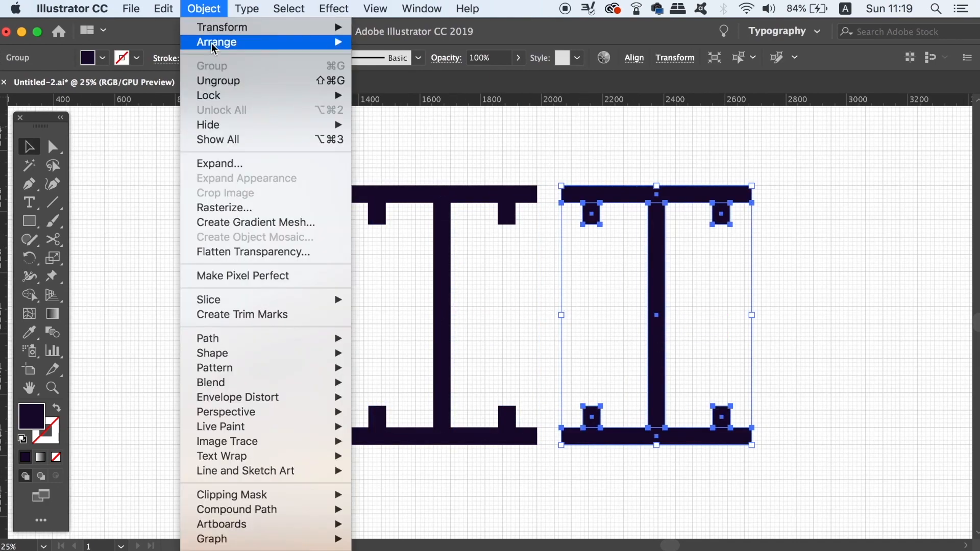
pyautogui.moveTo(327, 27)
pyautogui.click(398, 70)
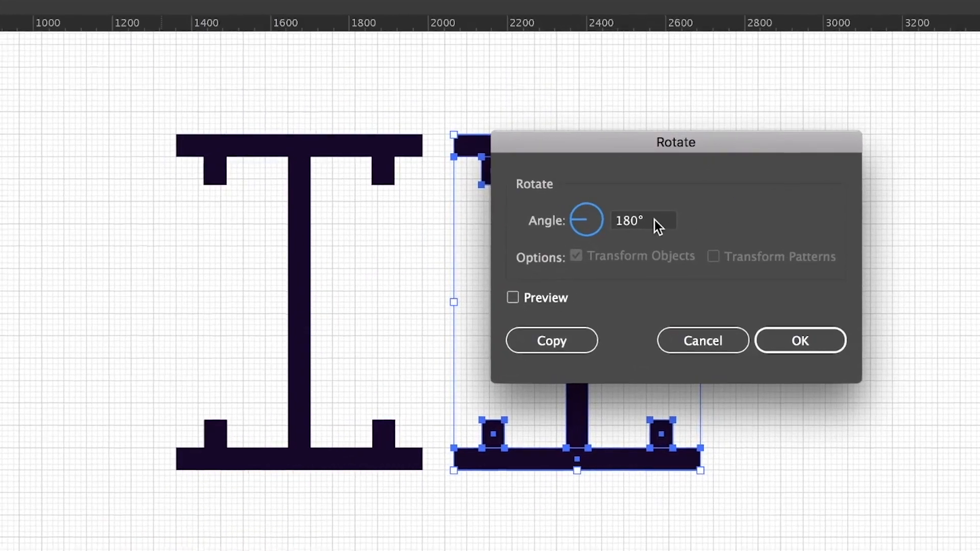
pyautogui.doubleClick(654, 220)
pyautogui.write('90')
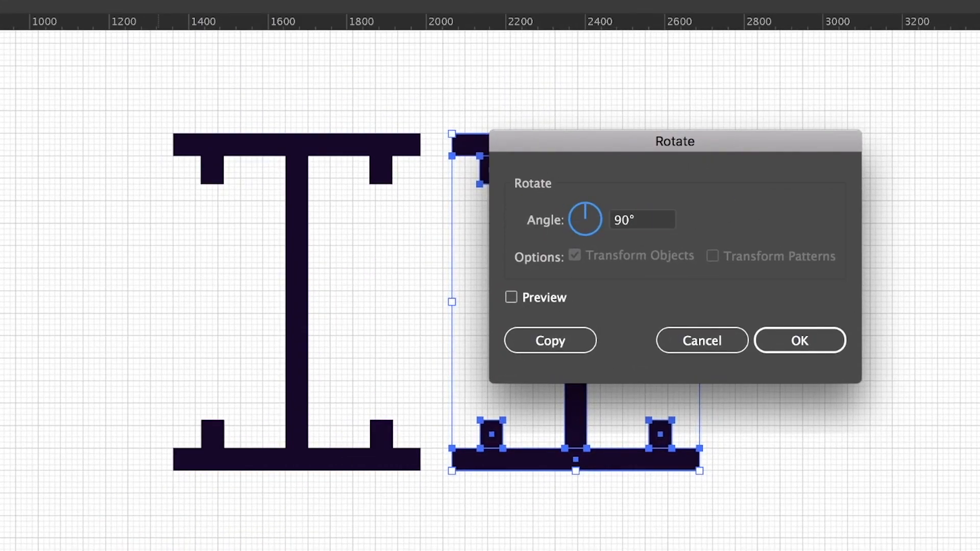
pyautogui.press('Return')
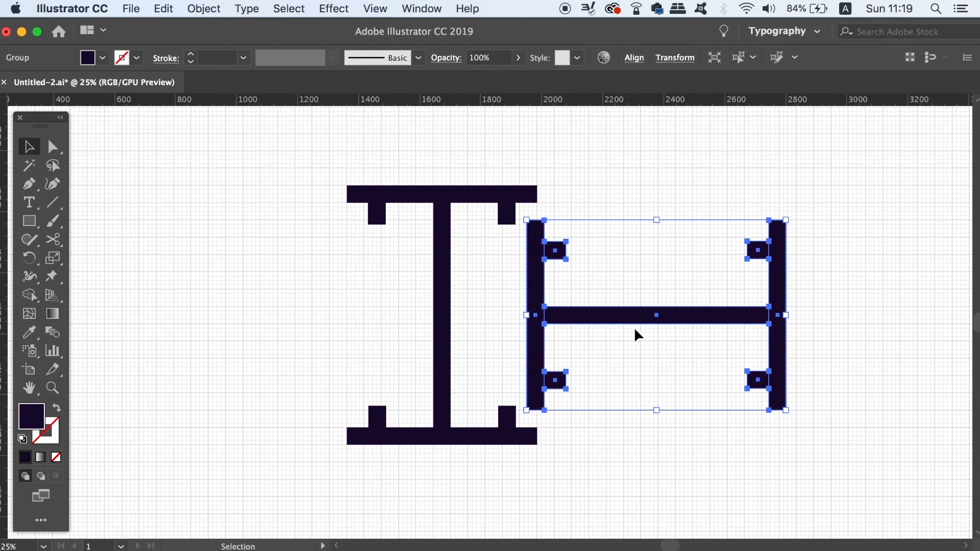
# - Move the rotated copy left so its vertical bar sits beside the original's stem, leaving a gap equal to the stem's width
pyautogui.moveTo(635, 330); pyautogui.dragTo(577, 323)
pyautogui.press('super+equal')
pyautogui.press('super+equal')
pyautogui.press('super+equal')
pyautogui.press('super+equal')
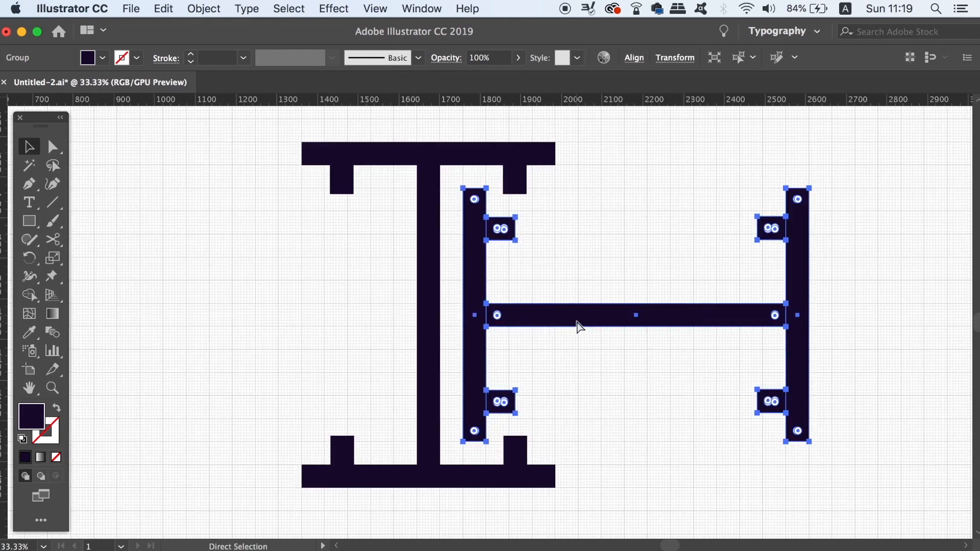
pyautogui.scroll(5, 582, 332)
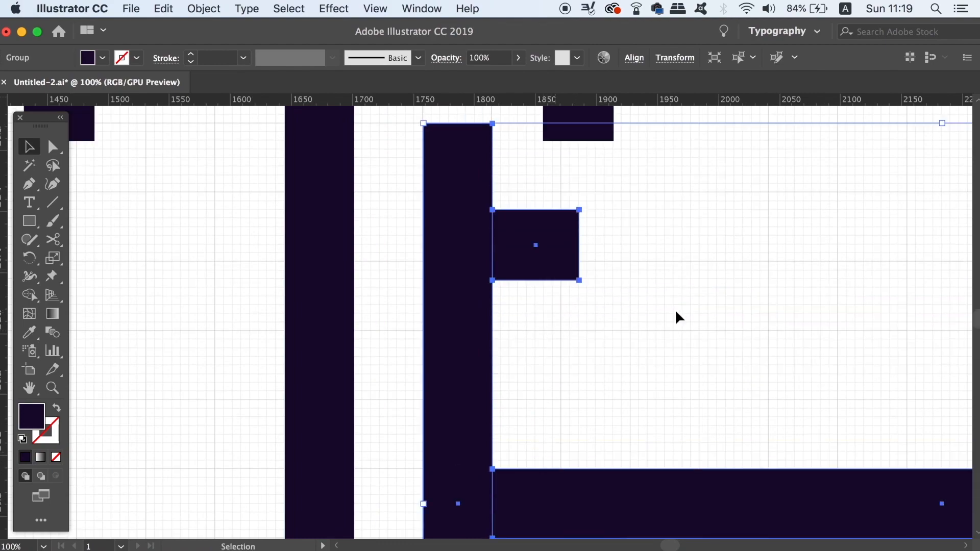
pyautogui.click(721, 319)
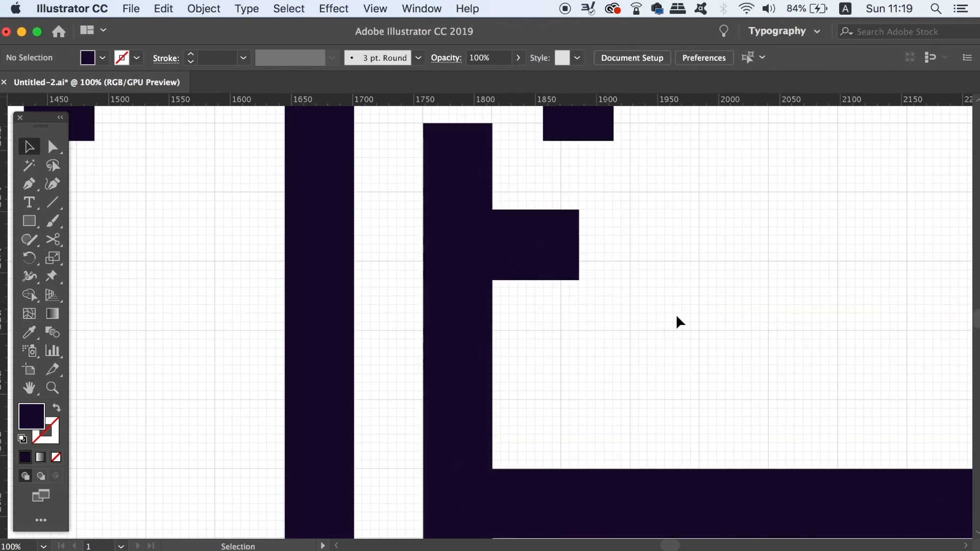
# - Duplicate the rotated shape about 140 px up and 55 px to the right, overlapping the existing one
pyautogui.press('super+minus')
pyautogui.press('super+minus')
pyautogui.press('super+minus')
pyautogui.moveTo(678, 321); pyautogui.dragTo(626, 299)
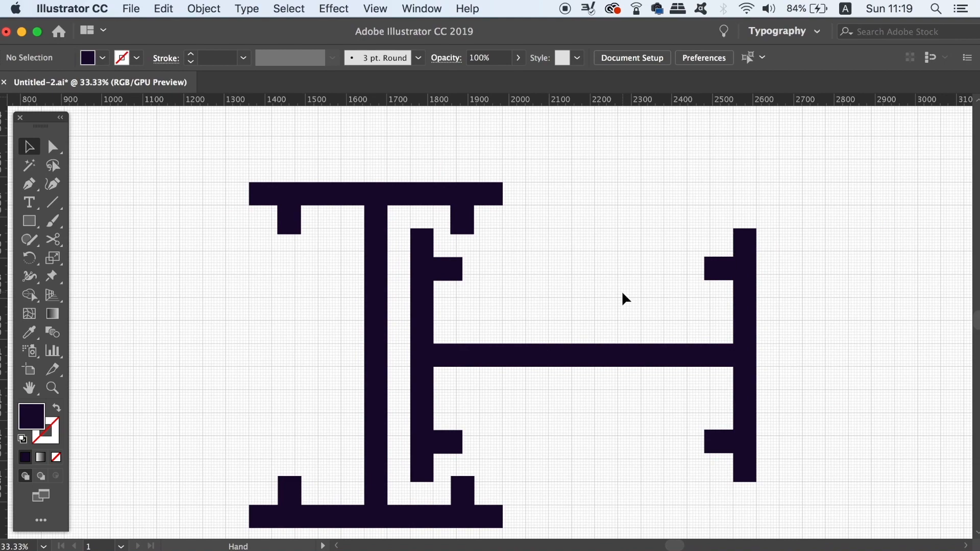
pyautogui.click(565, 357)
pyautogui.moveTo(603, 363); pyautogui.dragTo(627, 305)
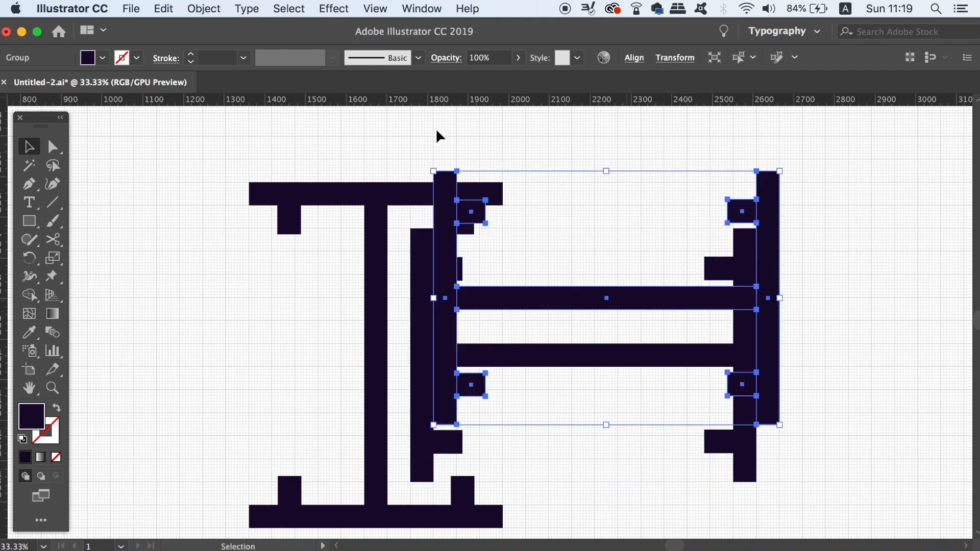
# - Rotate the new overlapping copy by 90° so that it stands upright
pyautogui.click(204, 9)
pyautogui.moveTo(222, 30)
pyautogui.moveTo(247, 8)
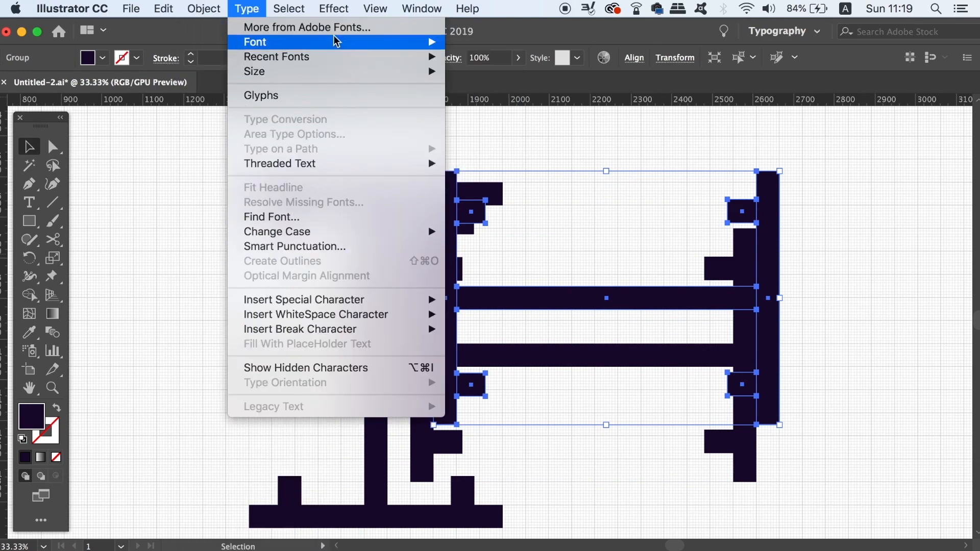
pyautogui.click(201, 7)
pyautogui.click(200, 7)
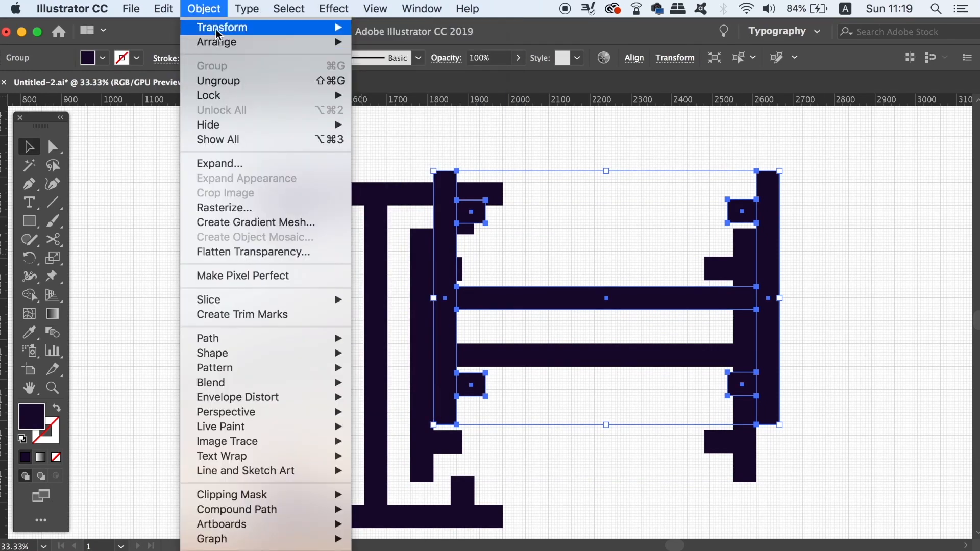
pyautogui.moveTo(218, 34)
pyautogui.click(417, 73)
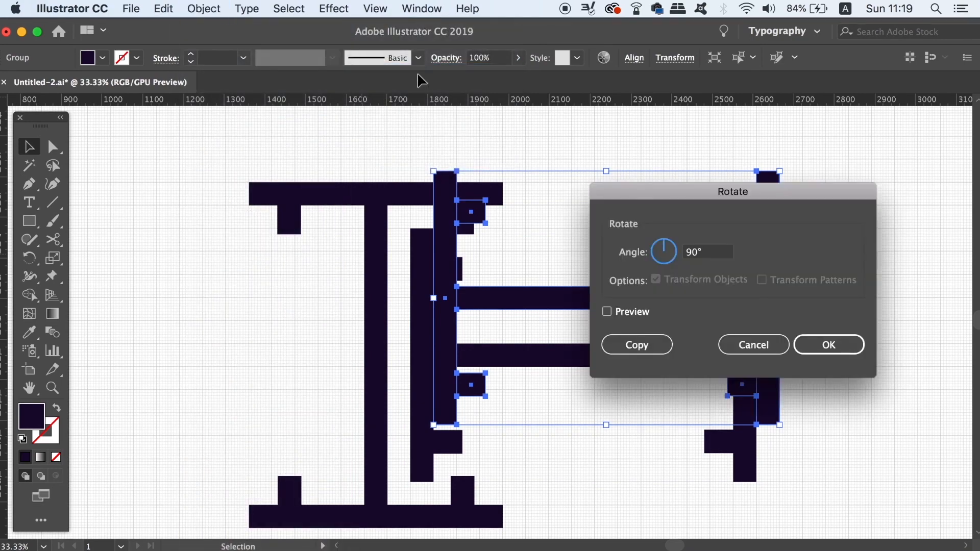
pyautogui.press('Return')
# - Move the upright copy so its lower serifed bar nests above the rotated shape's horizontal bar, leaving a gap of one bar width
pyautogui.scroll(5, 552, 270)
pyautogui.moveTo(601, 243); pyautogui.dragTo(599, 196)
pyautogui.moveTo(602, 268); pyautogui.dragTo(579, 271)
pyautogui.click(652, 250)
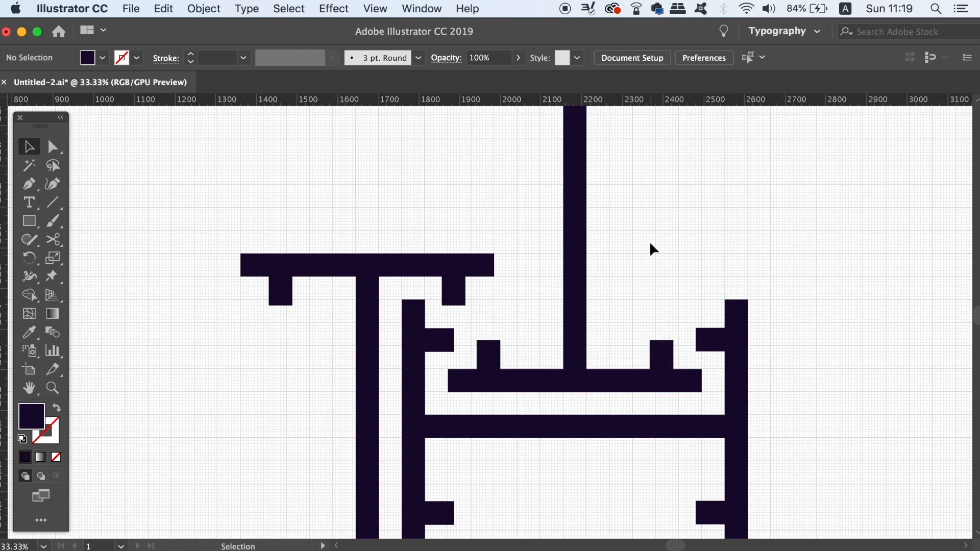
pyautogui.press('super+minus')
pyautogui.moveTo(652, 244); pyautogui.dragTo(672, 264)
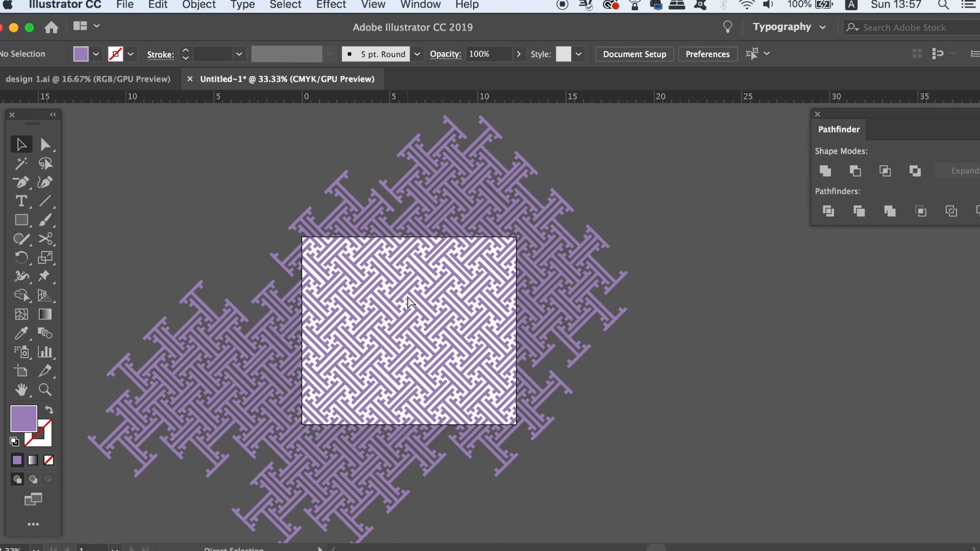
# - Draw a rectangle with no fill and a purple 1 pt stroke covering the whole artboard of the finished pattern
pyautogui.press('super+equal')
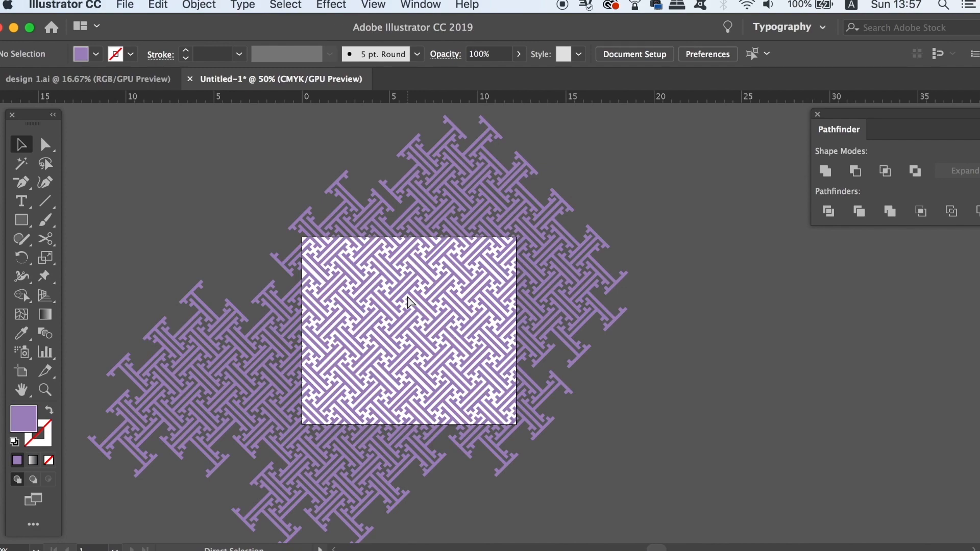
pyautogui.press('super+equal')
pyautogui.press('m')
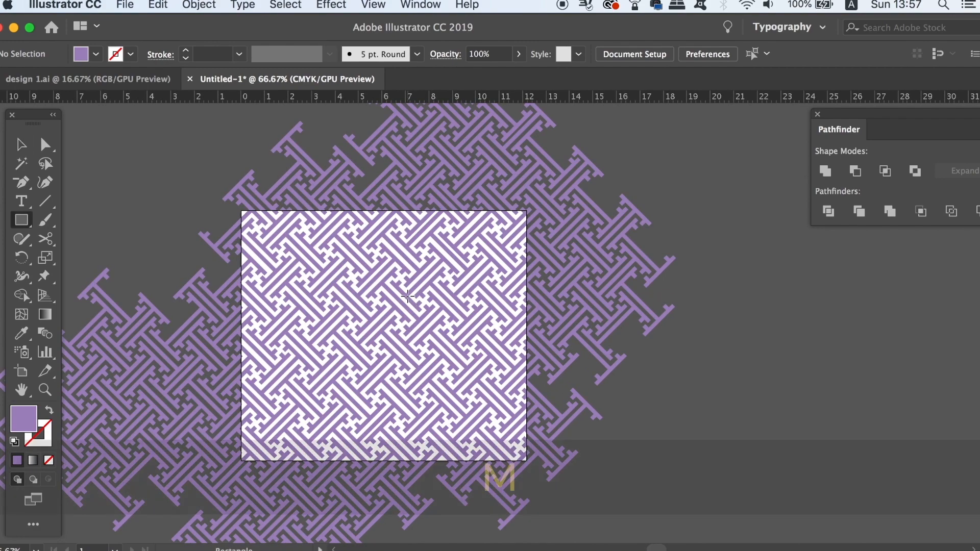
pyautogui.hotkey('shift', 'x')
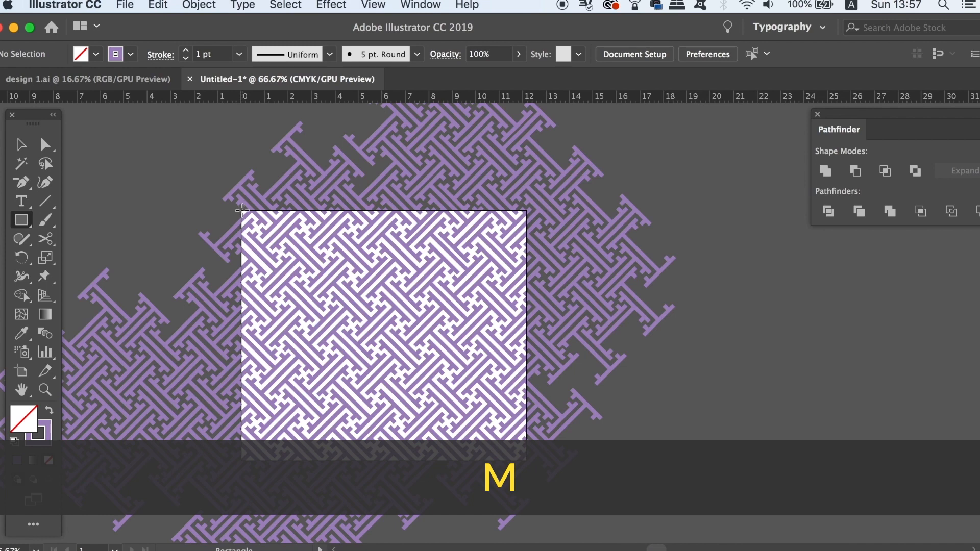
pyautogui.moveTo(240, 211)
pyautogui.mouseDown()
pyautogui.moveTo(263, 247)
pyautogui.moveTo(613, 540)
pyautogui.moveTo(518, 454)
pyautogui.moveTo(527, 463)
pyautogui.mouseUp()
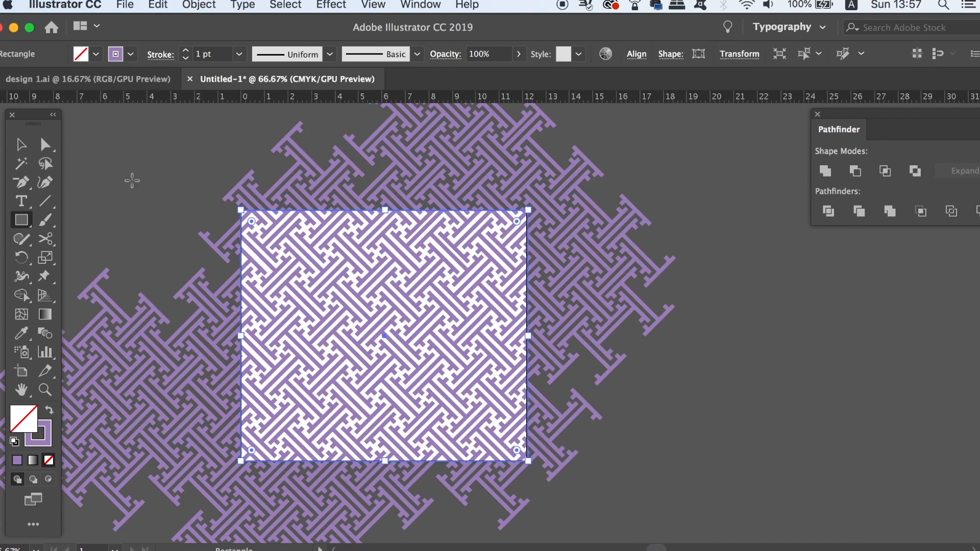
# - Unlock the pattern artwork and clear the selection
pyautogui.press('v')
pyautogui.click(160, 143)
pyautogui.press('super+z')
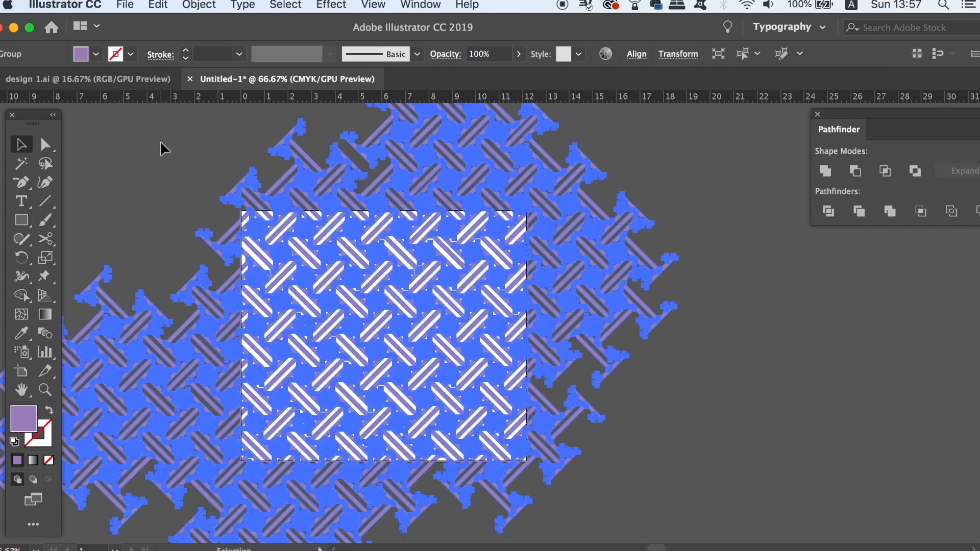
pyautogui.press('super+minus')
pyautogui.click(161, 143)
# - Select the pattern together with the artboard-sized rectangle and make a clipping mask from them
pyautogui.moveTo(180, 174); pyautogui.dragTo(551, 380)
pyautogui.rightClick(704, 378)
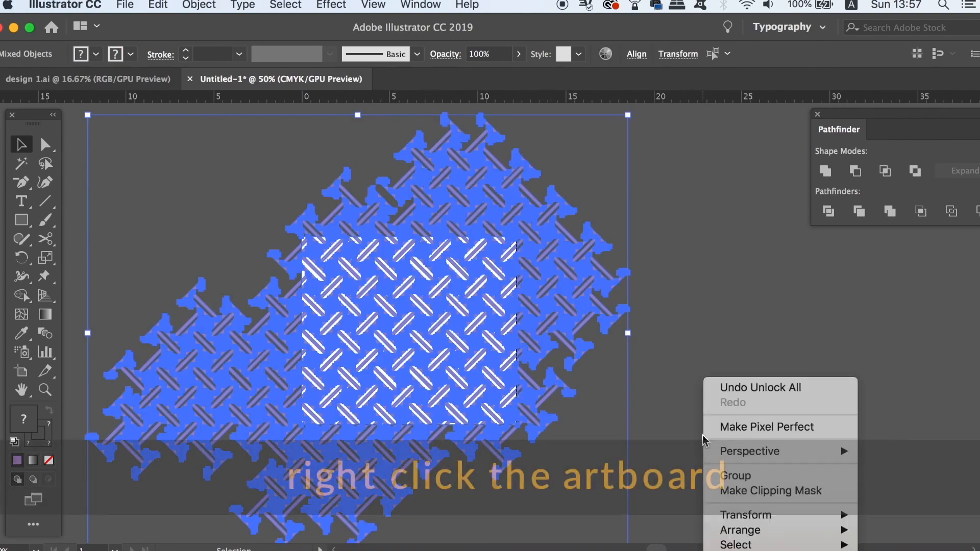
pyautogui.click(783, 493)
# - Trim the clipped pattern group with Pathfinder to cut away the artwork outside the artboard, and deselect it
pyautogui.click(467, 366)
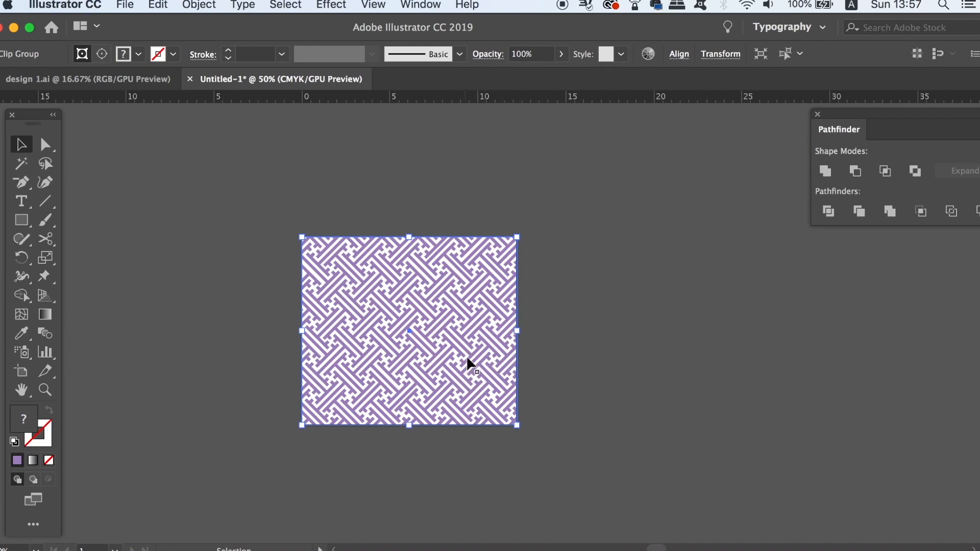
pyautogui.click(861, 222)
pyautogui.click(561, 414)
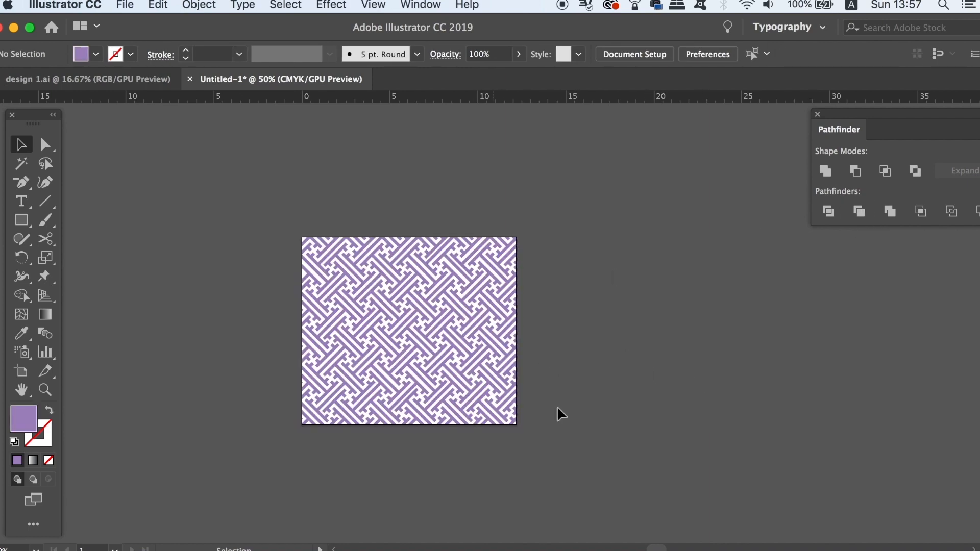
# - Try recolouring the trimmed pattern with the brighter purple a66bf2, and undo the colour change
pyautogui.click(492, 346)
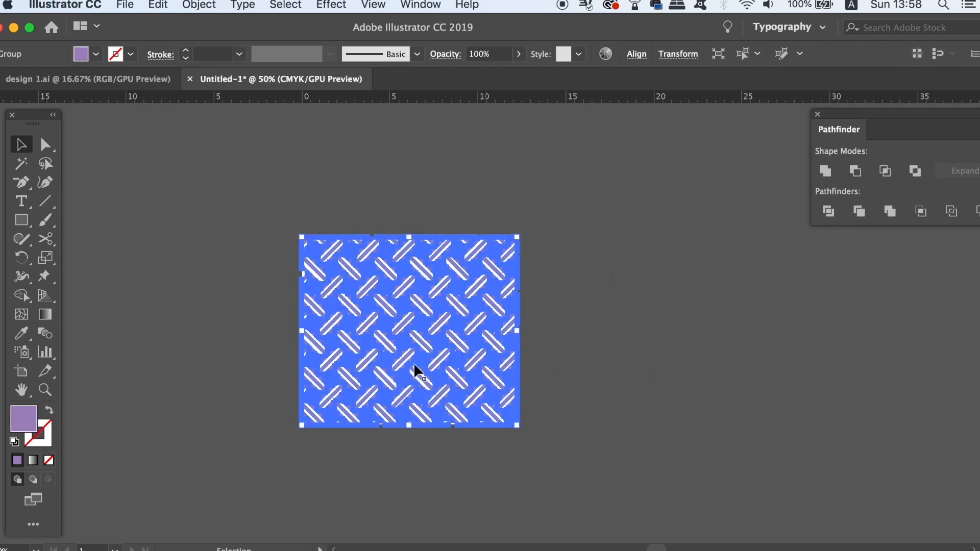
pyautogui.doubleClick(27, 427)
pyautogui.click(568, 350)
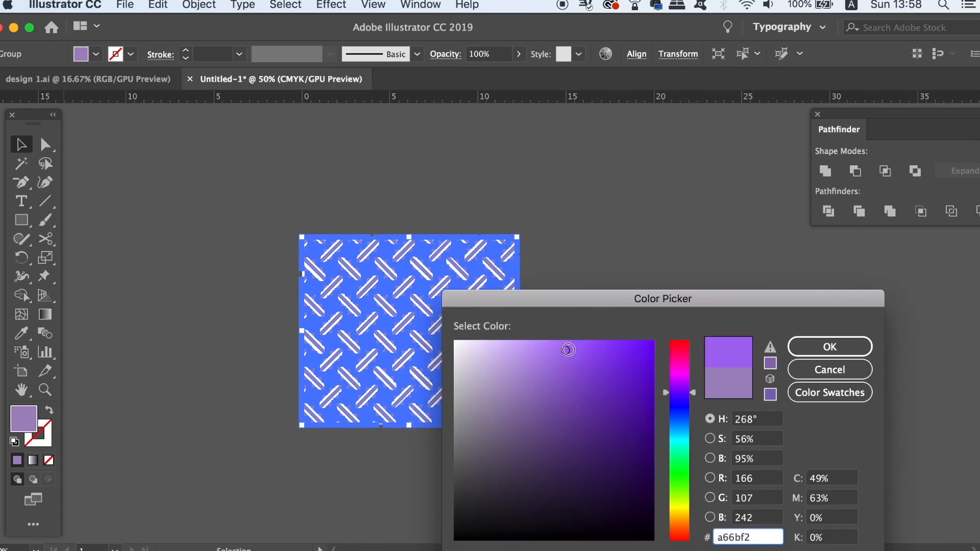
pyautogui.click(829, 346)
pyautogui.click(717, 329)
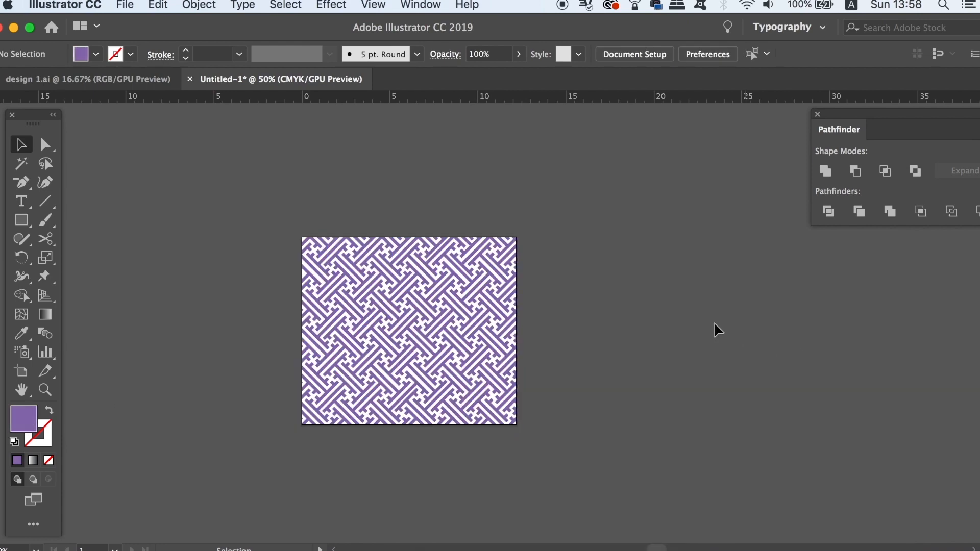
pyautogui.press('super+z')
pyautogui.click(597, 360)
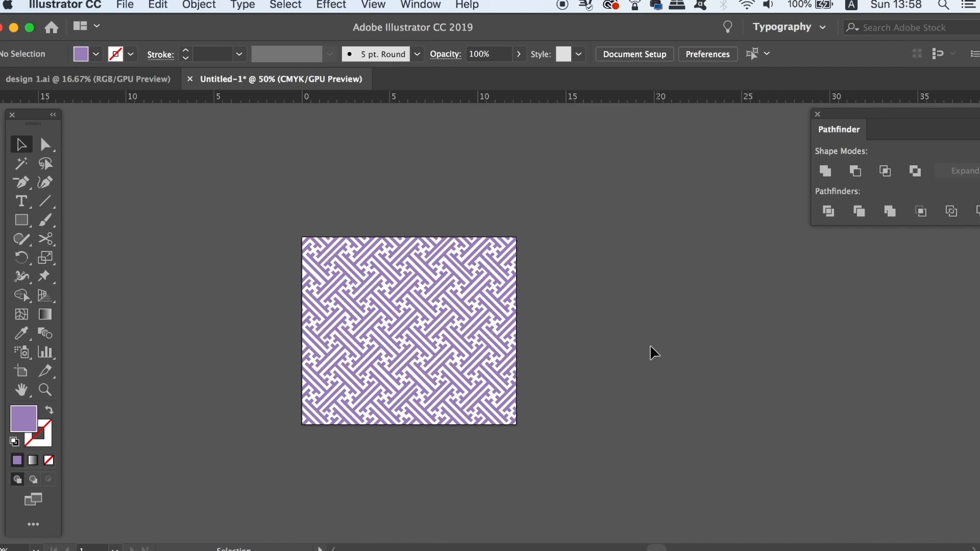